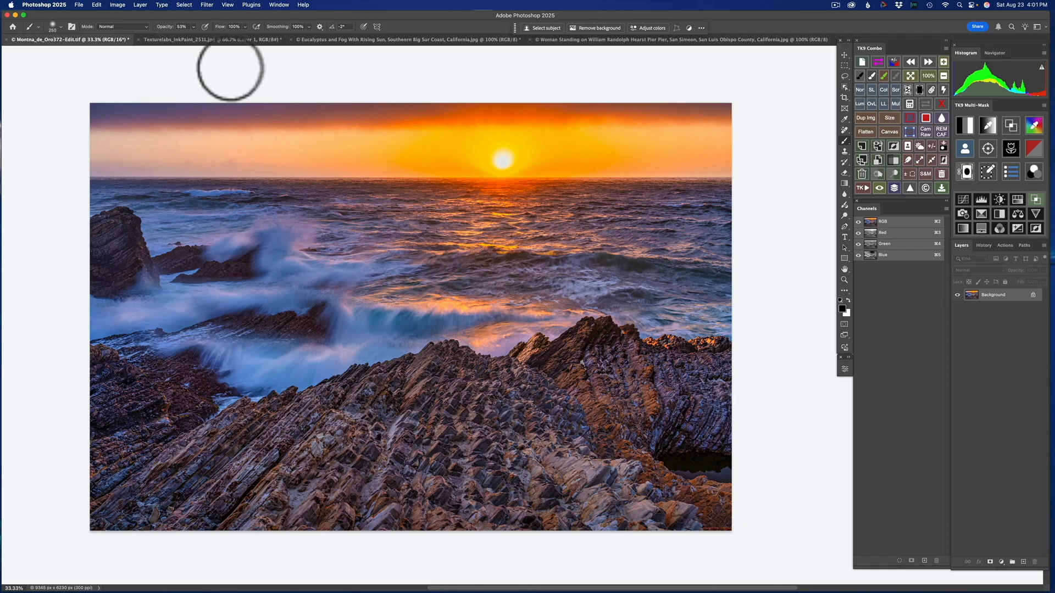
# - Copy the Texturelabs ink-paint texture image and paste it as a new layer into the Montna_de_Oro372-Edit sunset seascape
pyautogui.click(223, 38)
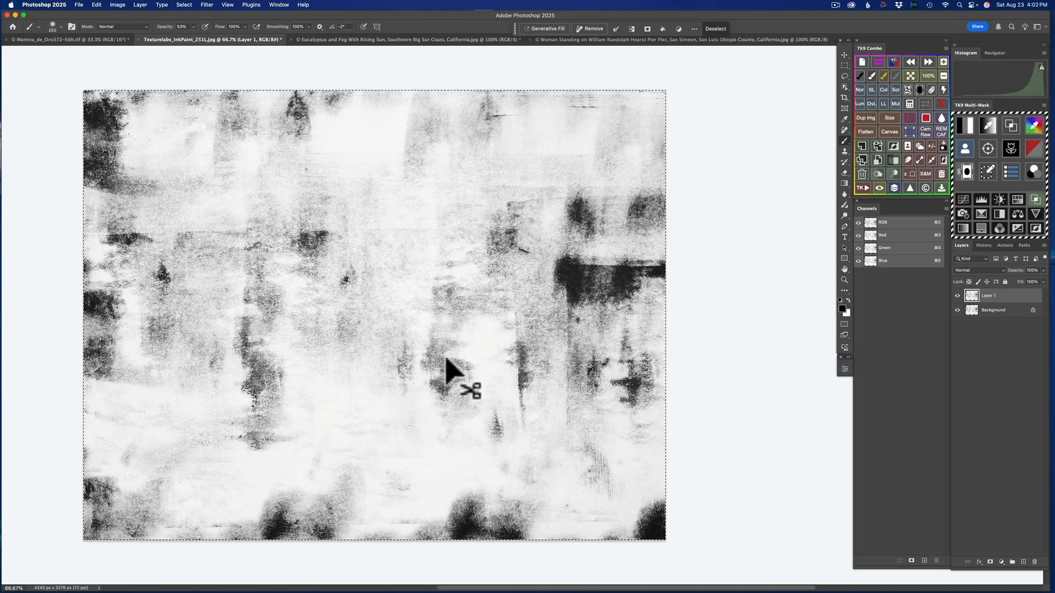
pyautogui.click(80, 41)
pyautogui.press('super+v')
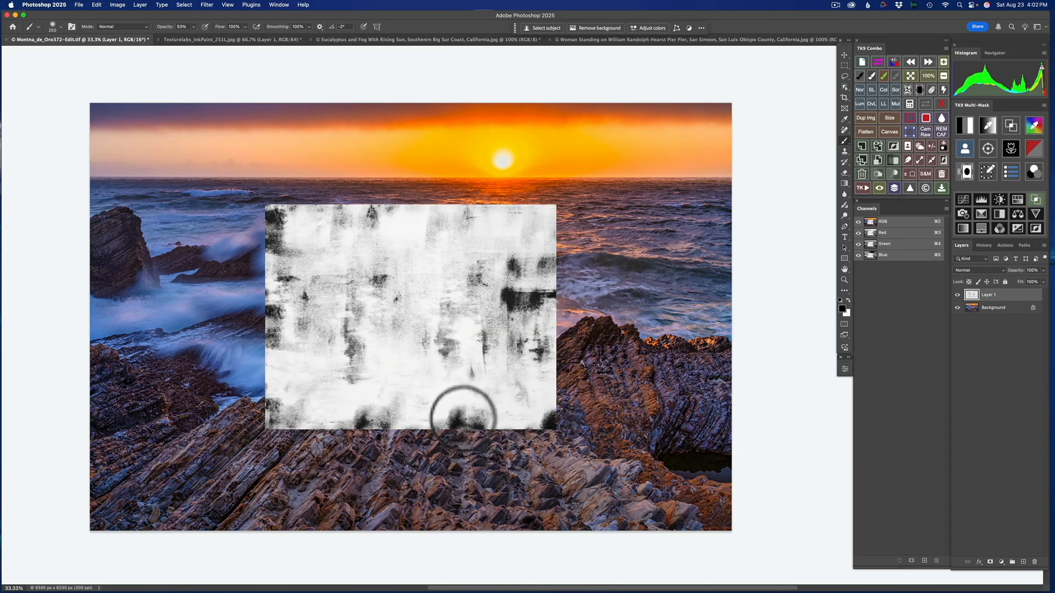
# - Scale the pasted texture proportionally to about 233% and position it so it covers the whole photo
pyautogui.press('super+t')
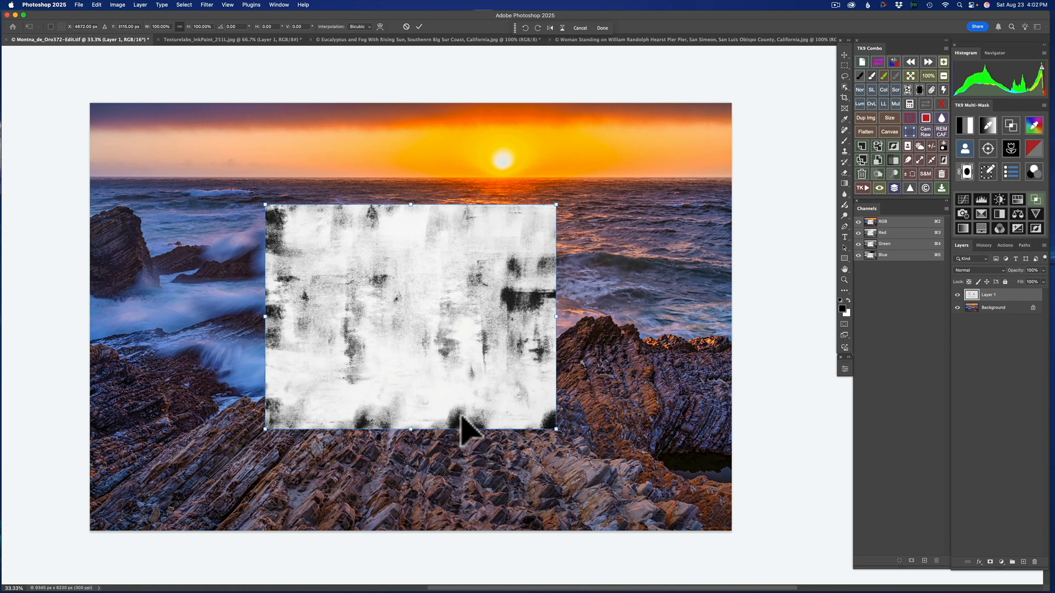
pyautogui.moveTo(561, 205); pyautogui.dragTo(823, 168)
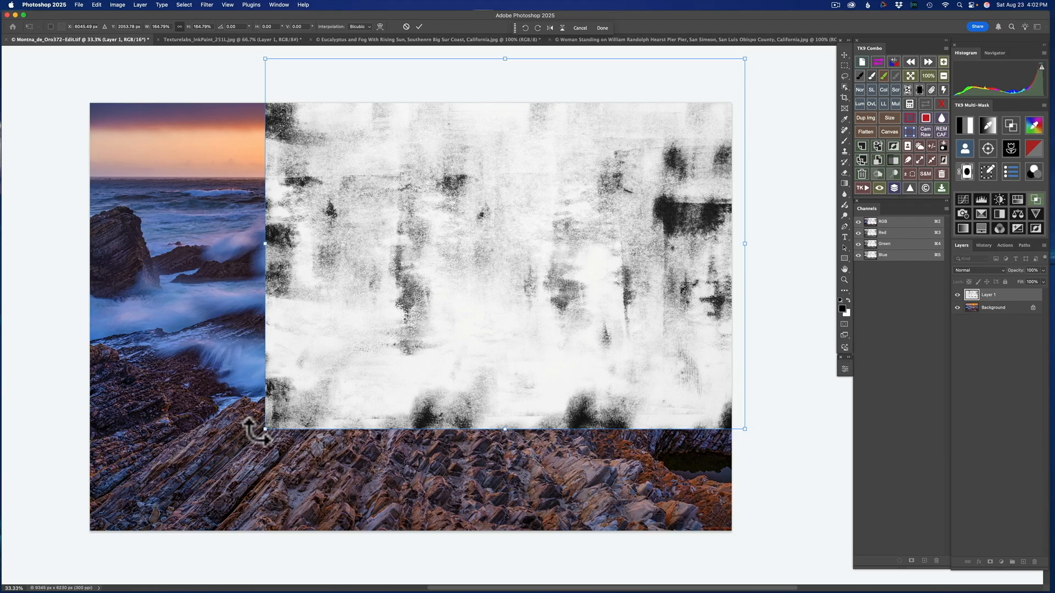
pyautogui.moveTo(264, 430); pyautogui.dragTo(52, 571)
pyautogui.moveTo(413, 396)
pyautogui.mouseDown()
pyautogui.moveTo(401, 384)
pyautogui.moveTo(426, 390)
pyautogui.moveTo(420, 406)
pyautogui.mouseUp()
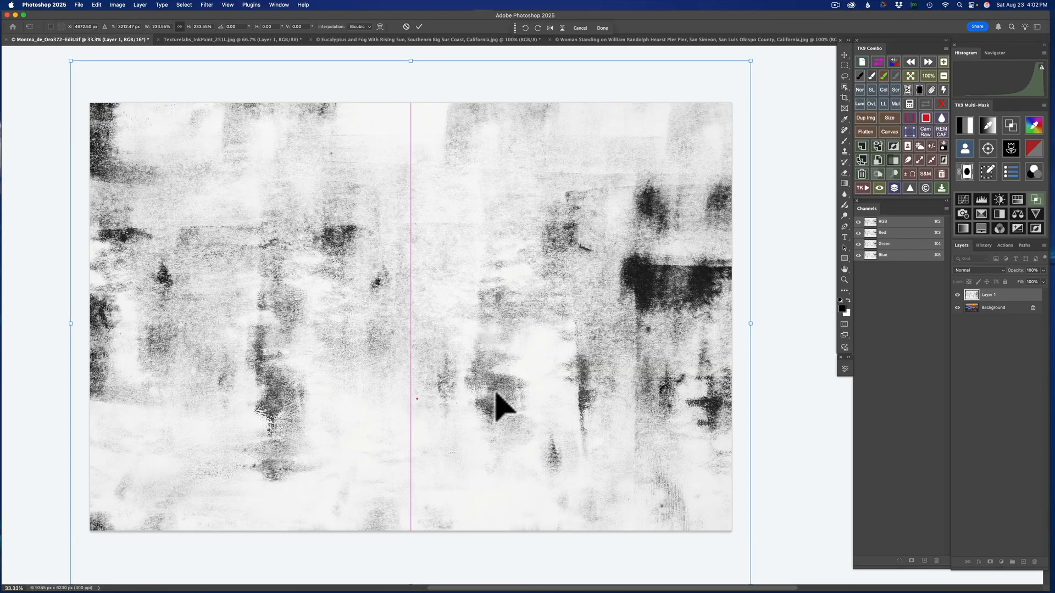
pyautogui.click(419, 26)
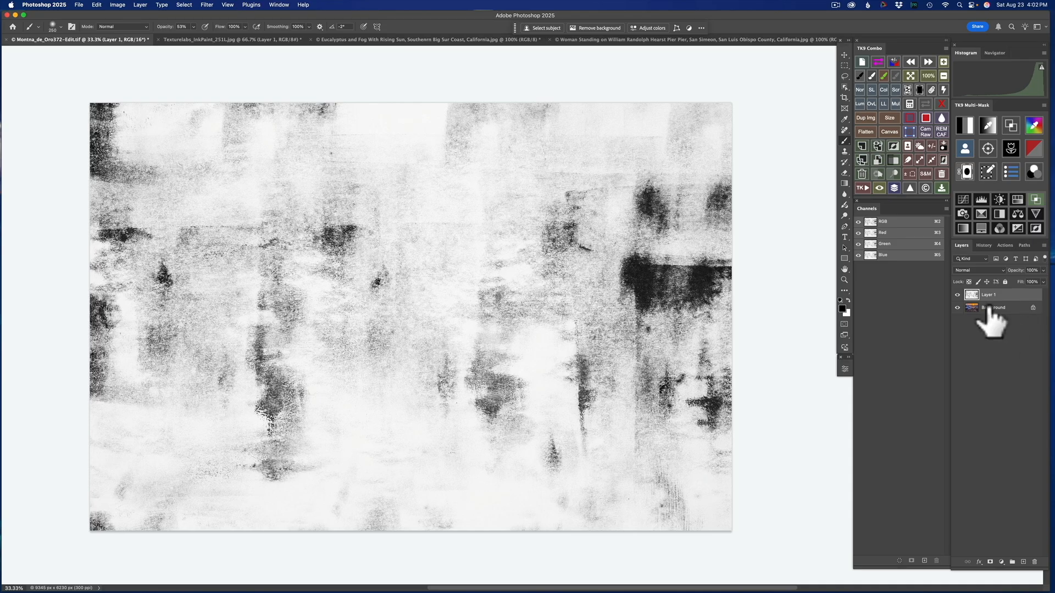
# - Set the texture layer's blend mode to Soft Light
pyautogui.click(993, 270)
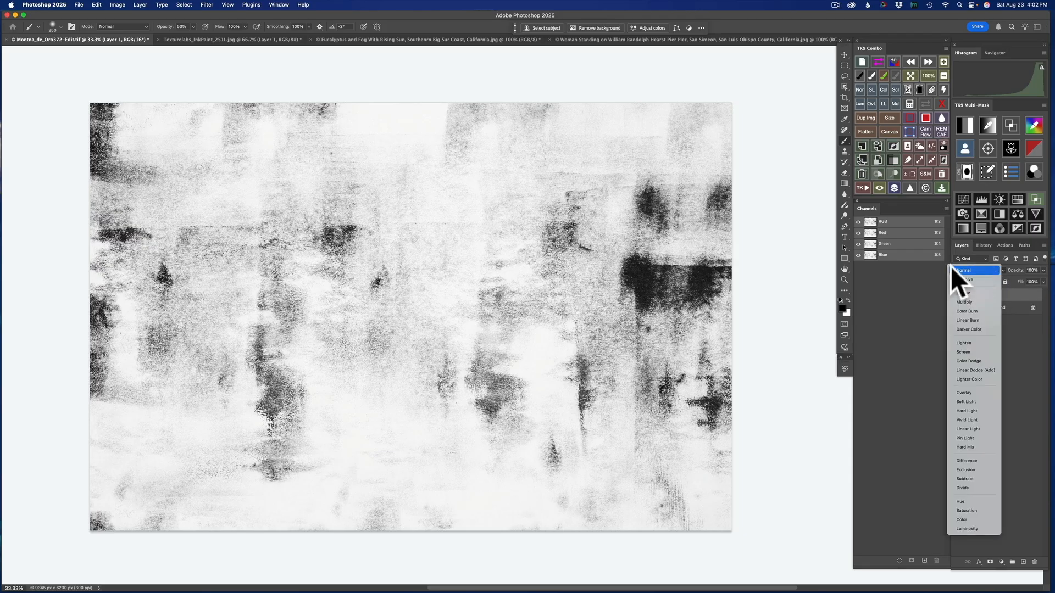
pyautogui.click(928, 278)
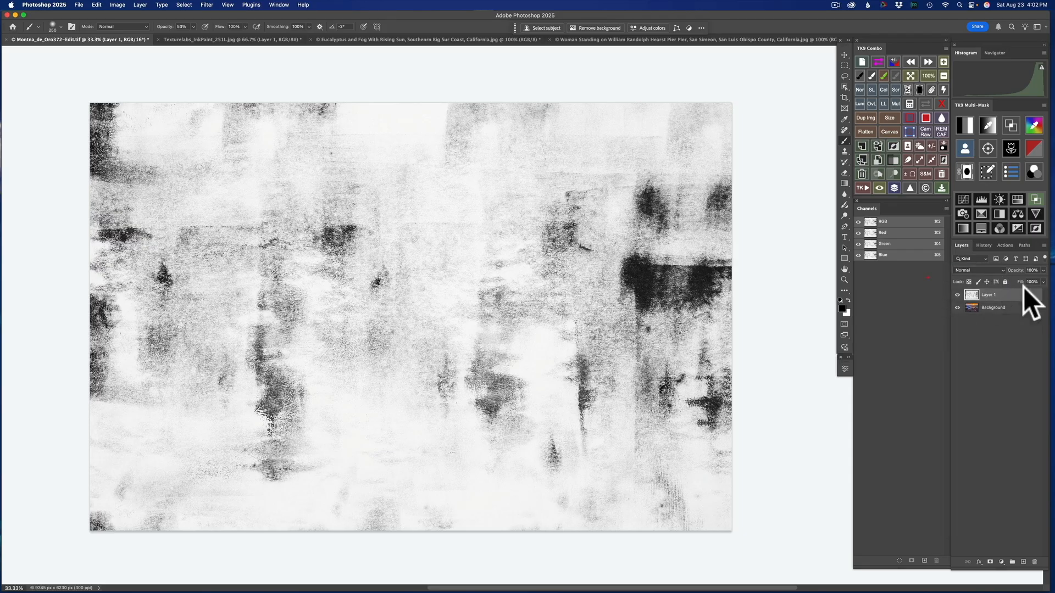
pyautogui.click(988, 271)
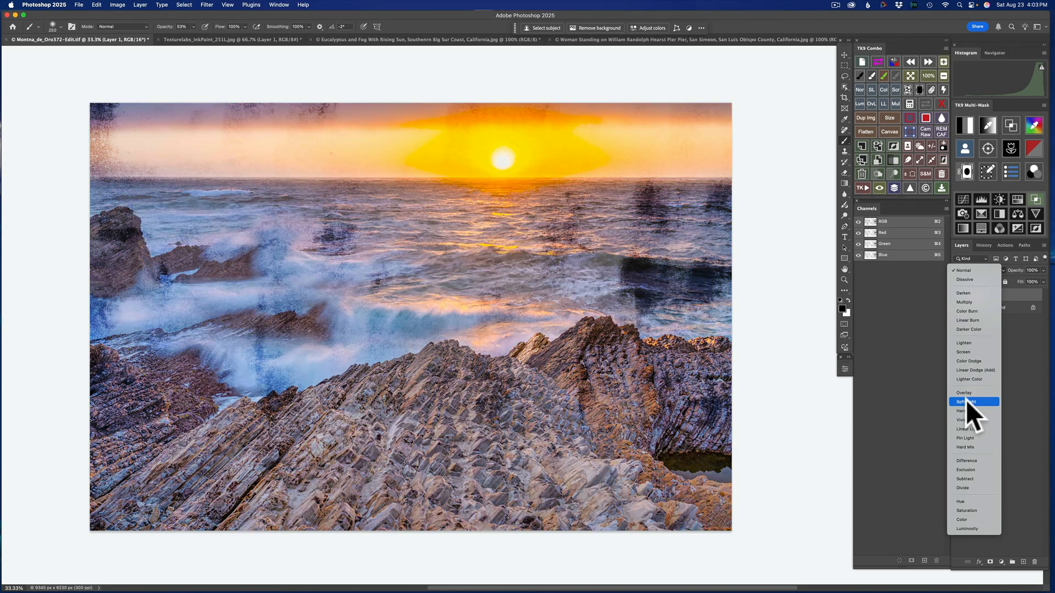
pyautogui.click(966, 401)
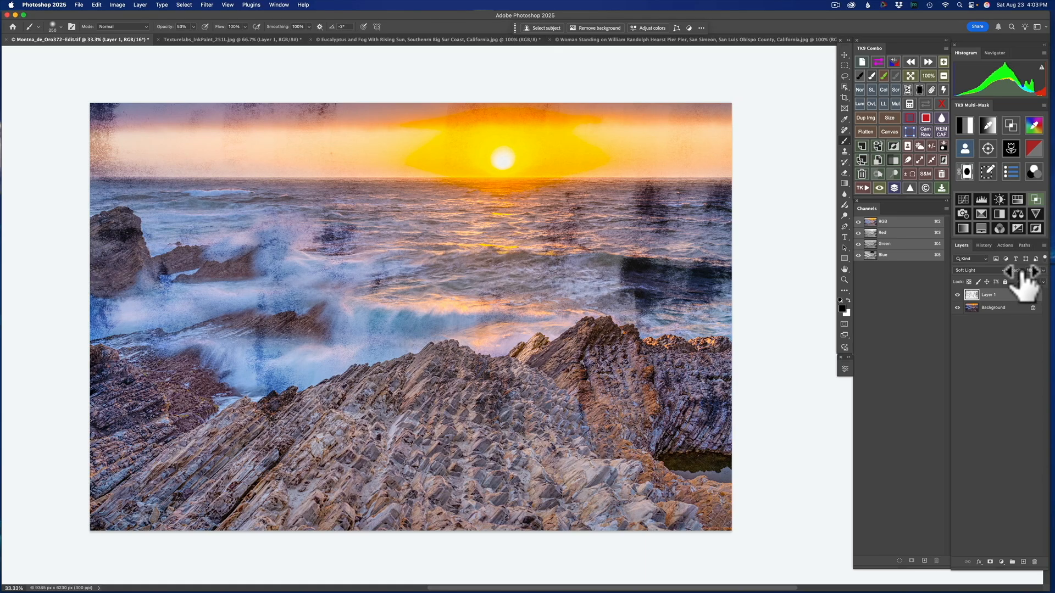
# - Try different opacity and fill values on the Soft Light texture layer, and delete that layer
pyautogui.moveTo(1022, 272); pyautogui.dragTo(1044, 283)
pyautogui.moveTo(1017, 283); pyautogui.dragTo(1005, 280)
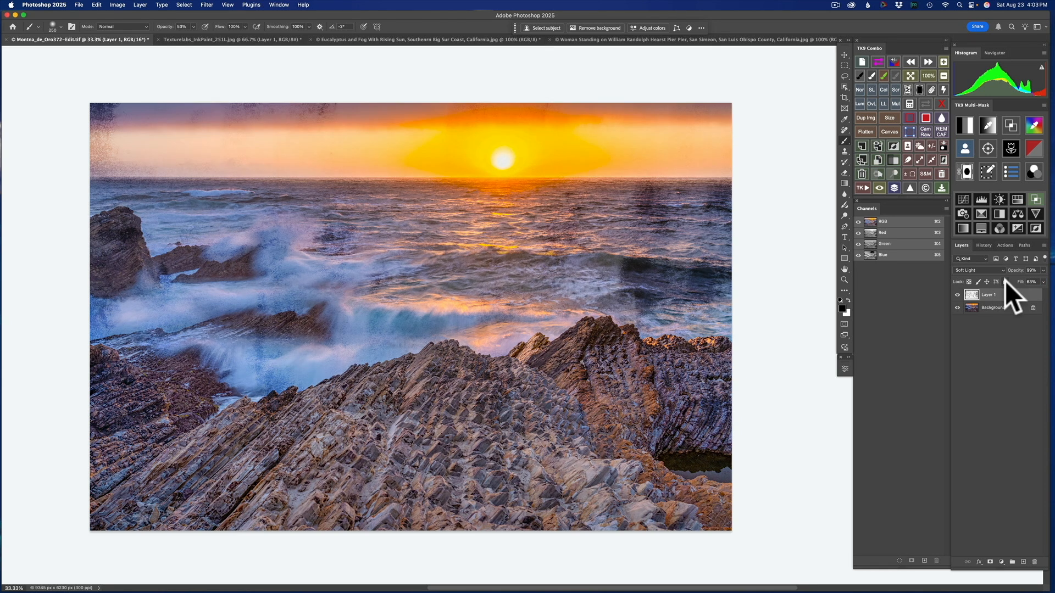
pyautogui.moveTo(1017, 282)
pyautogui.mouseDown()
pyautogui.moveTo(1047, 283)
pyautogui.moveTo(1027, 273)
pyautogui.mouseUp()
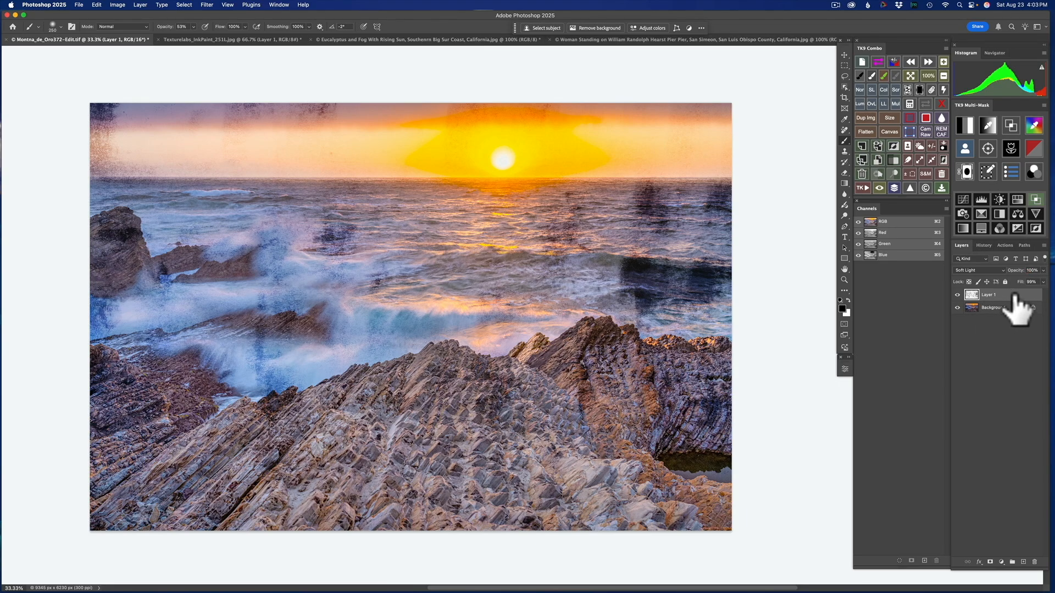
pyautogui.moveTo(1015, 297)
pyautogui.mouseDown()
pyautogui.moveTo(1007, 372)
pyautogui.moveTo(1029, 549)
pyautogui.moveTo(1039, 506)
pyautogui.moveTo(1032, 272)
pyautogui.moveTo(1013, 288)
pyautogui.moveTo(1016, 306)
pyautogui.moveTo(1008, 295)
pyautogui.mouseUp()
pyautogui.moveTo(1008, 305); pyautogui.dragTo(1033, 561)
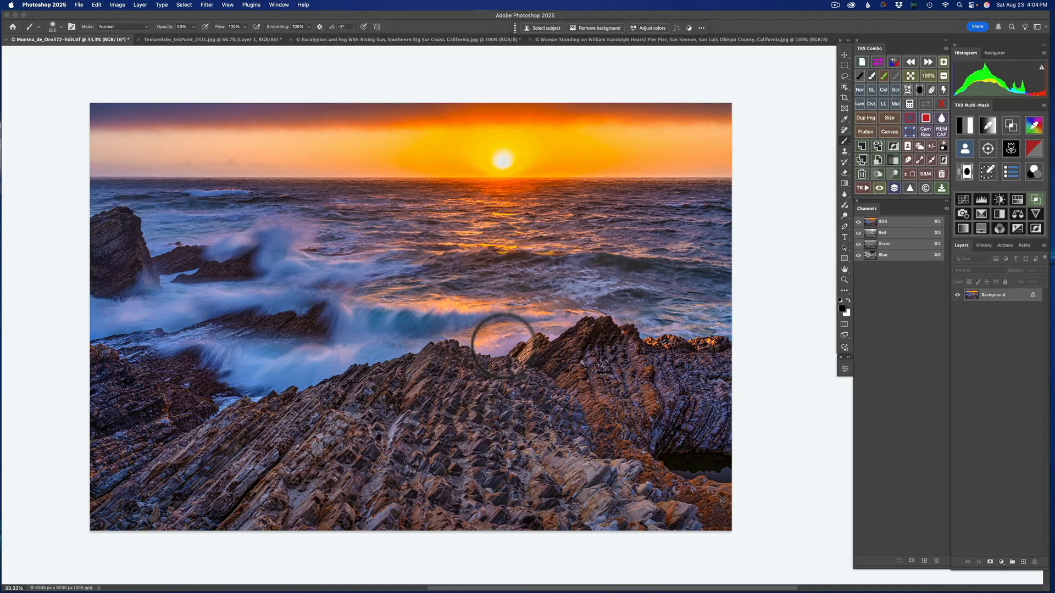
# - Paste the texture into the seascape again and scale it proportionally to about 228% so it covers the whole photo
pyautogui.press('super+v')
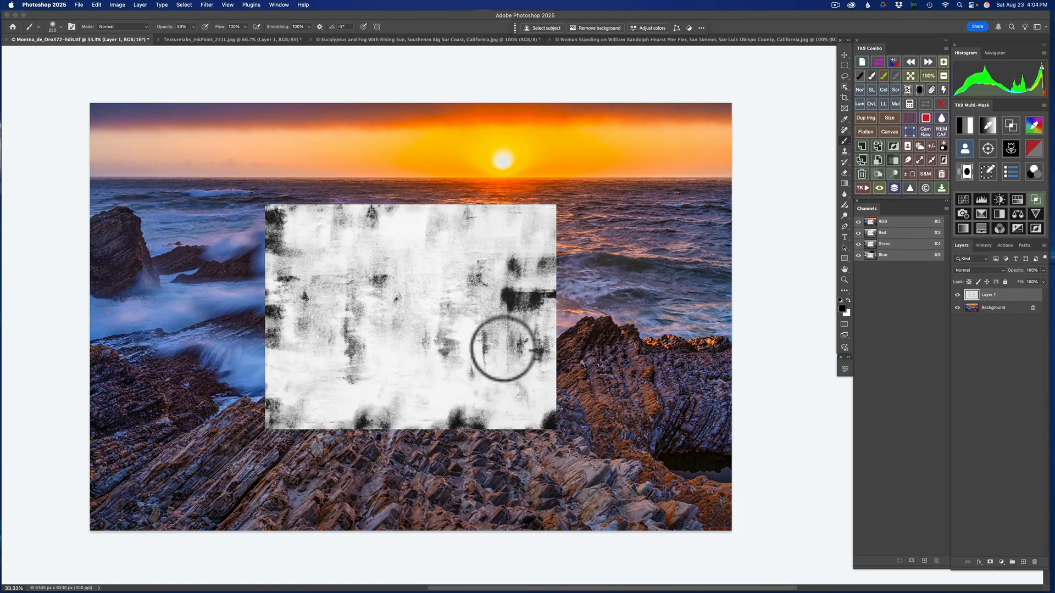
pyautogui.press('super+t')
pyautogui.moveTo(552, 206); pyautogui.dragTo(827, 170)
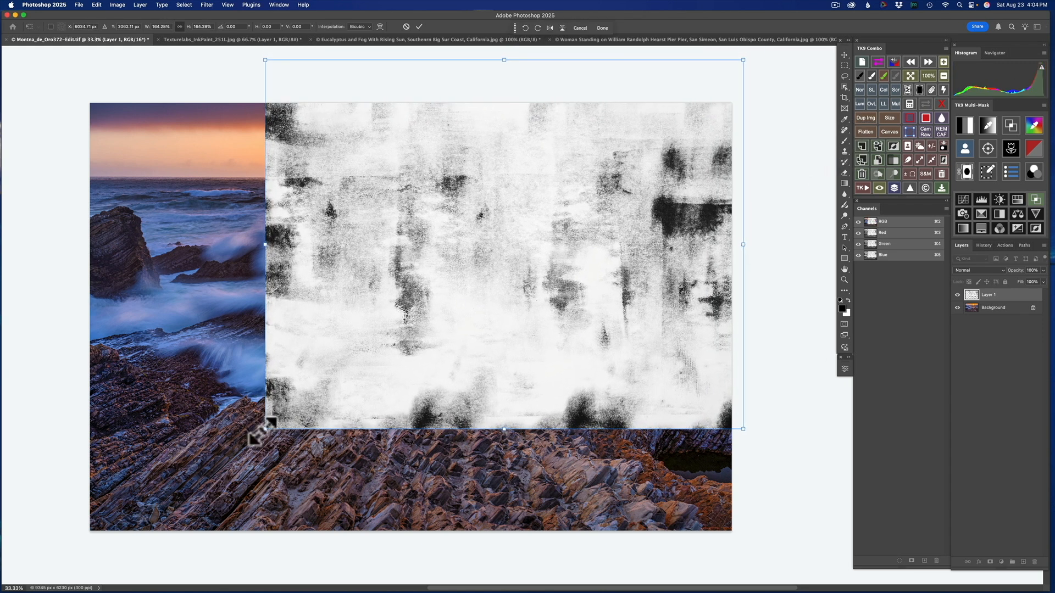
pyautogui.moveTo(261, 434); pyautogui.dragTo(59, 548)
pyautogui.moveTo(337, 416); pyautogui.dragTo(339, 405)
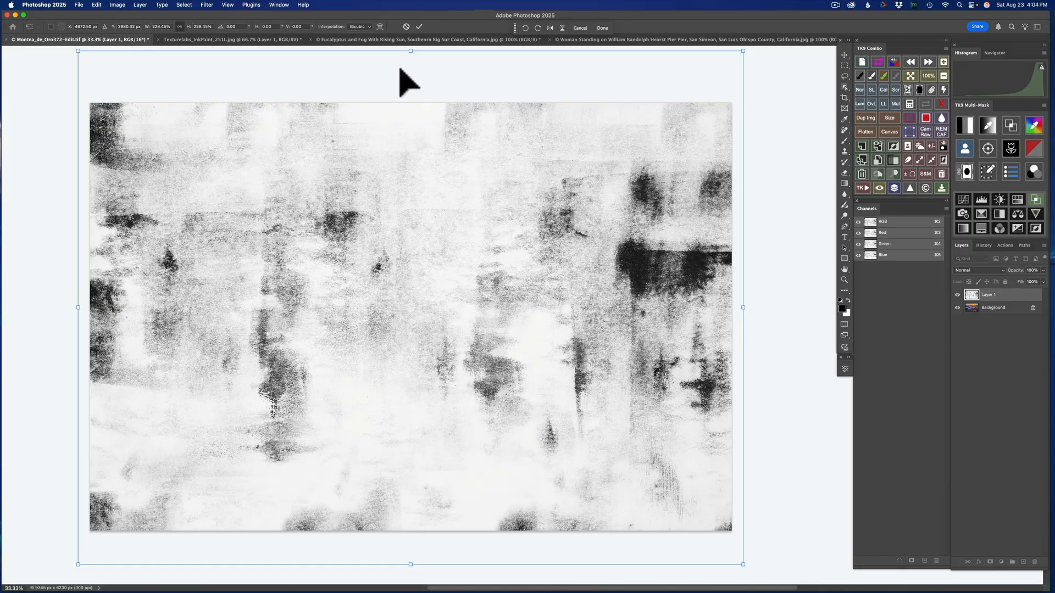
pyautogui.click(419, 26)
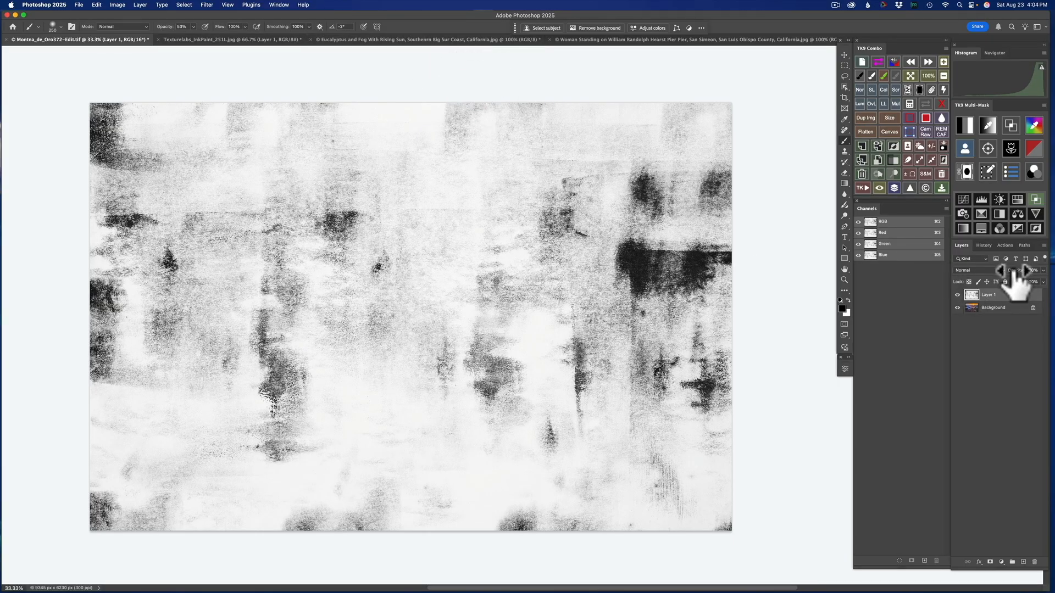
# - Preview the texture layer at 0% opacity and restore it to 100%
pyautogui.moveTo(1017, 272); pyautogui.dragTo(915, 276)
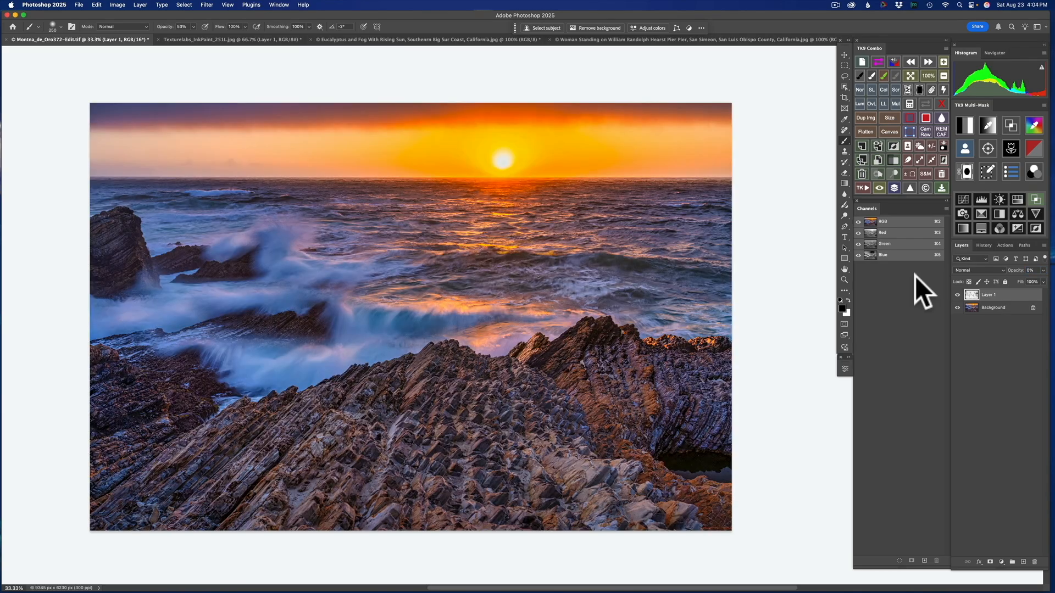
pyautogui.moveTo(1015, 275); pyautogui.dragTo(1049, 278)
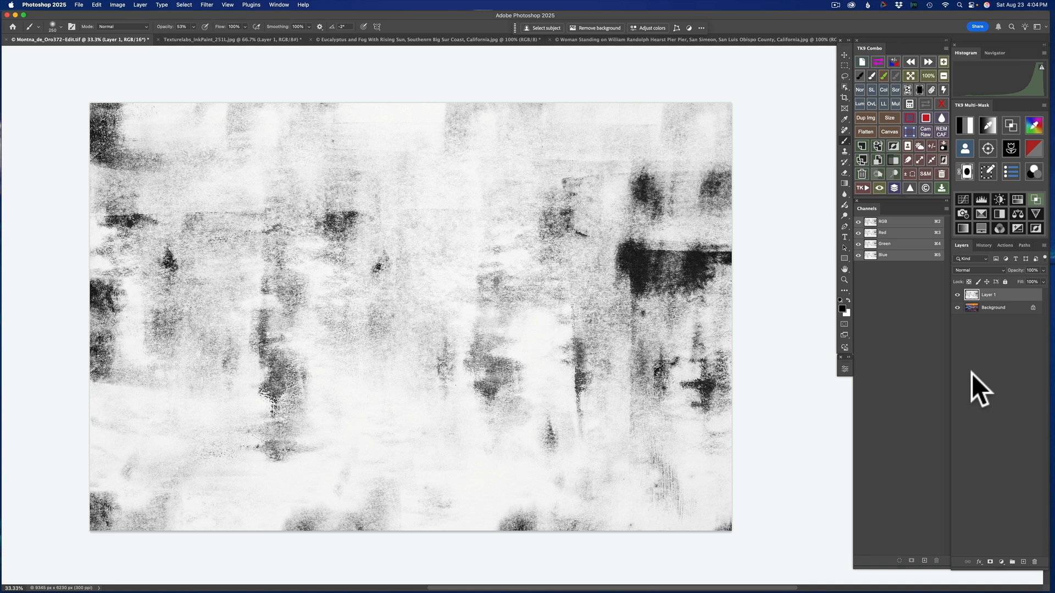
# - Duplicate the full-size texture layer twice
pyautogui.press('cmd+j')
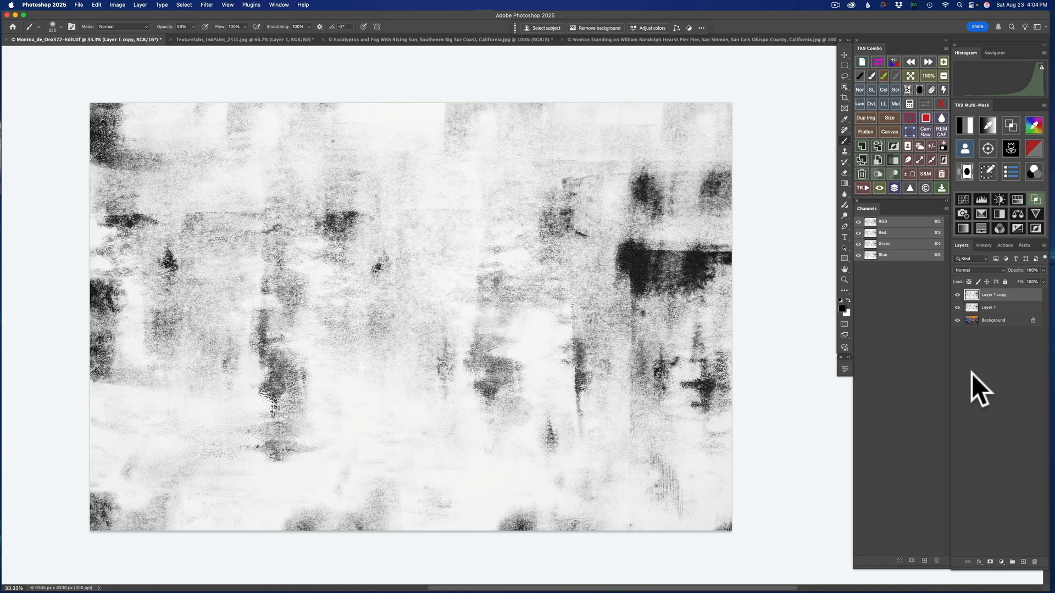
pyautogui.press('cmd+j')
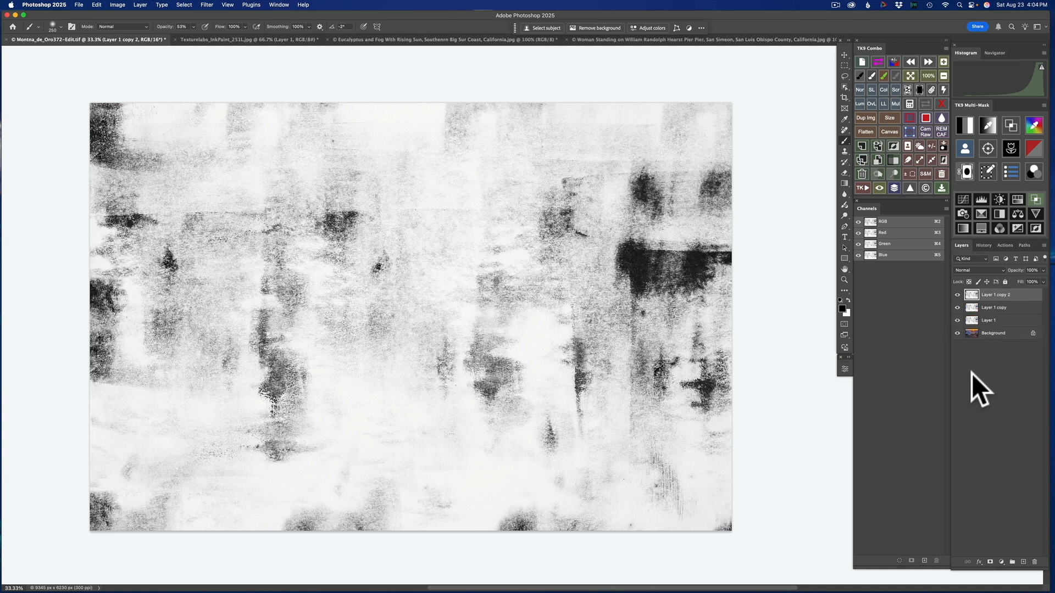
# - Set Layer 1 to Multiply and split its Underlying Layer white Blend If slider to 0 / 255
pyautogui.click(1008, 321)
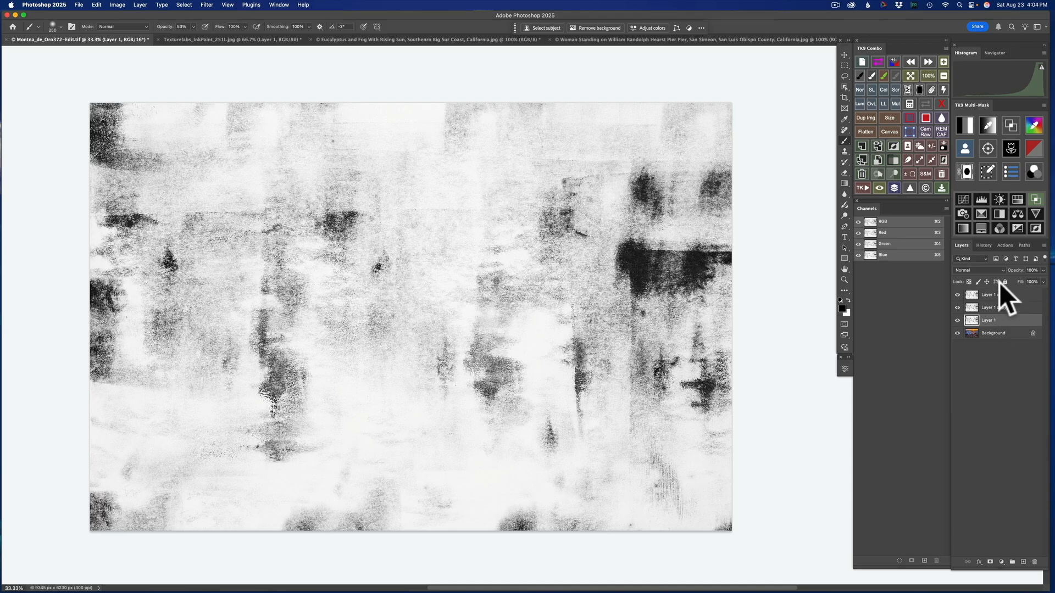
pyautogui.click(990, 269)
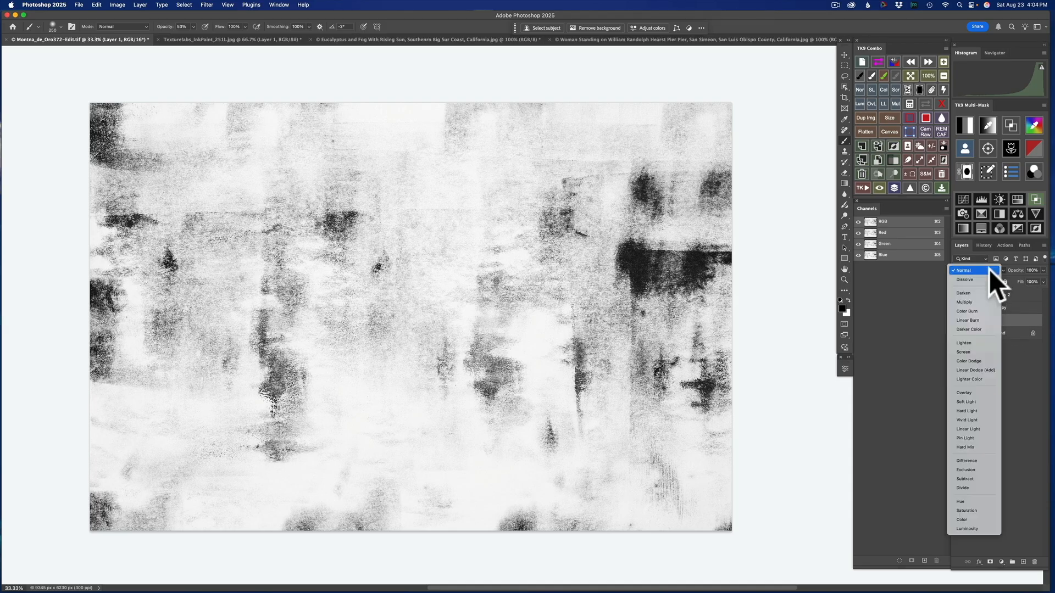
pyautogui.click(967, 301)
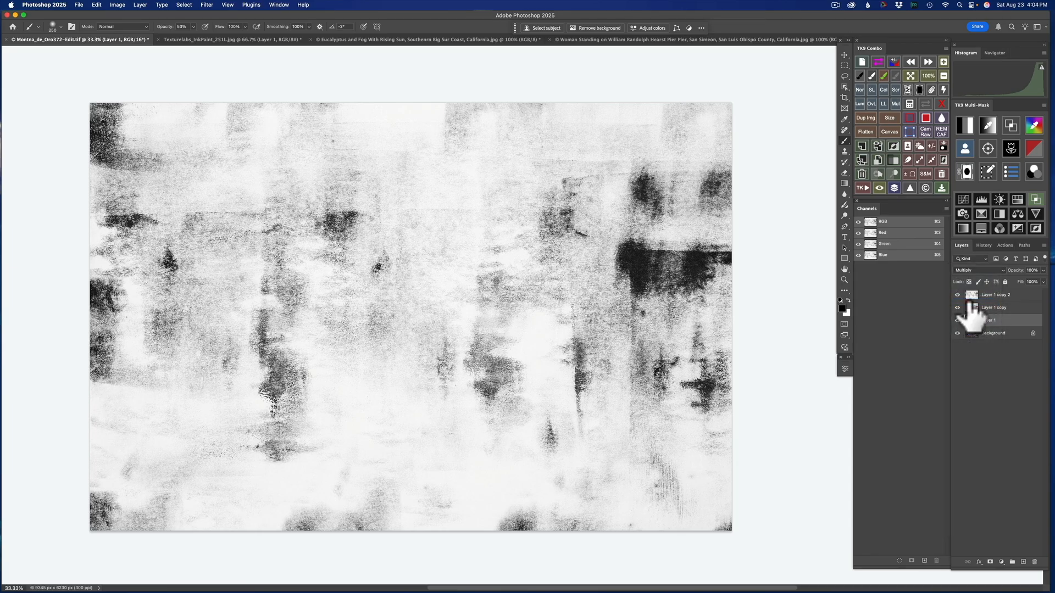
pyautogui.doubleClick(1034, 324)
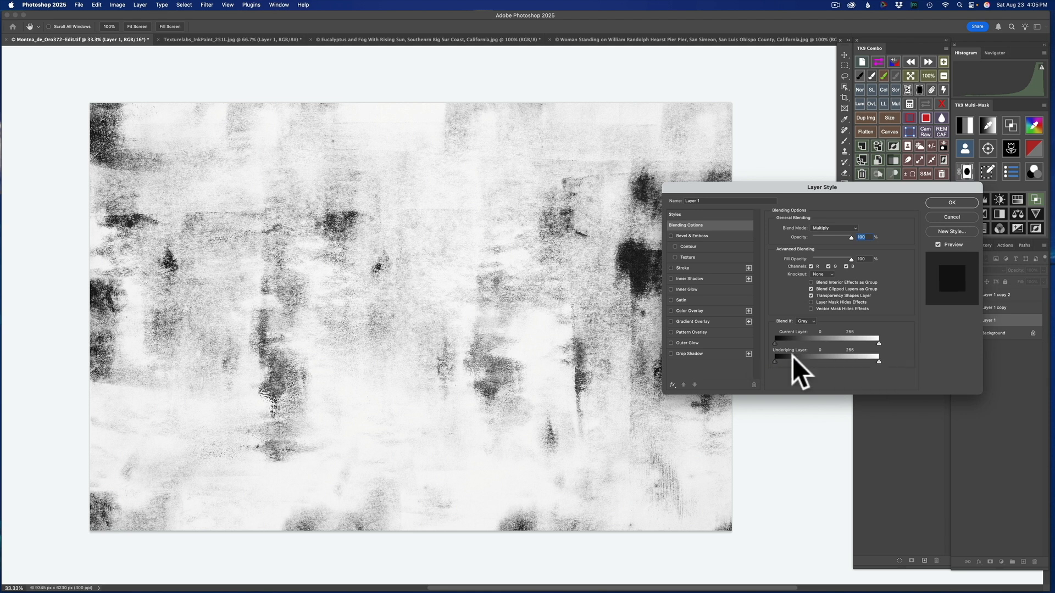
pyautogui.press('alt')
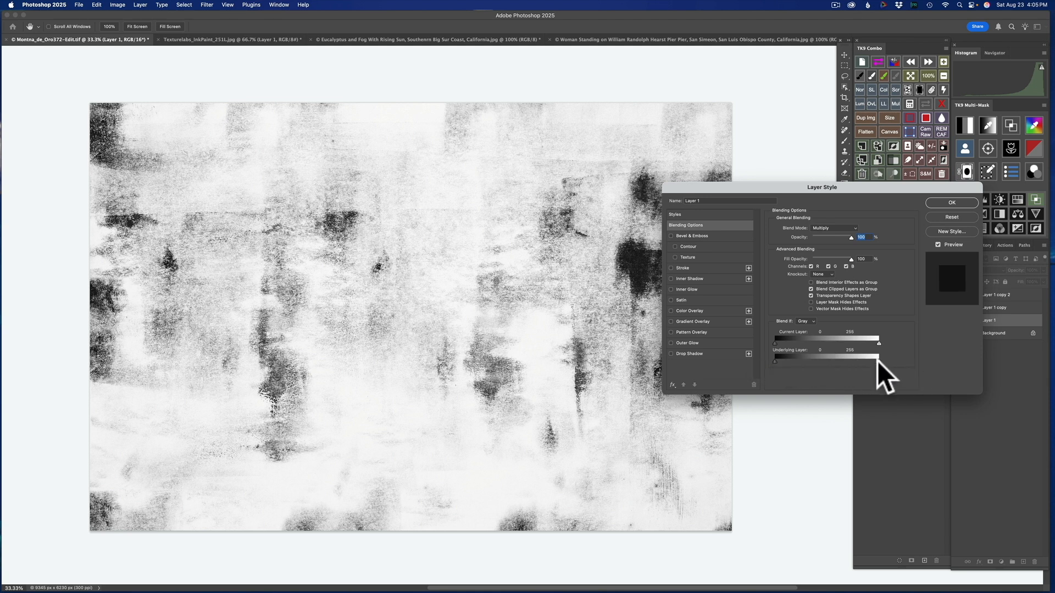
pyautogui.moveTo(876, 359); pyautogui.dragTo(874, 361)
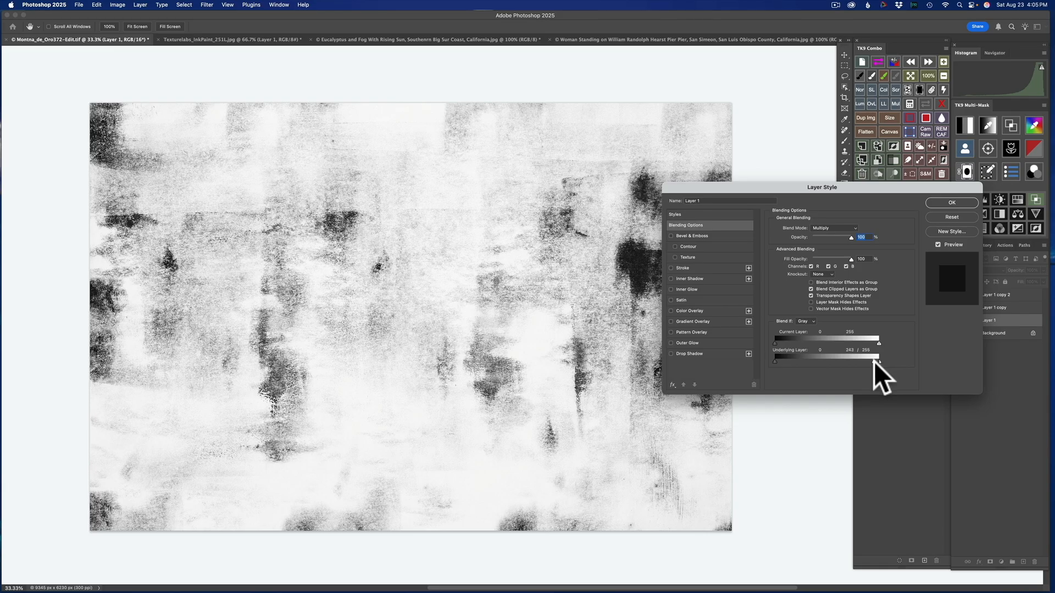
pyautogui.moveTo(873, 361); pyautogui.dragTo(775, 364)
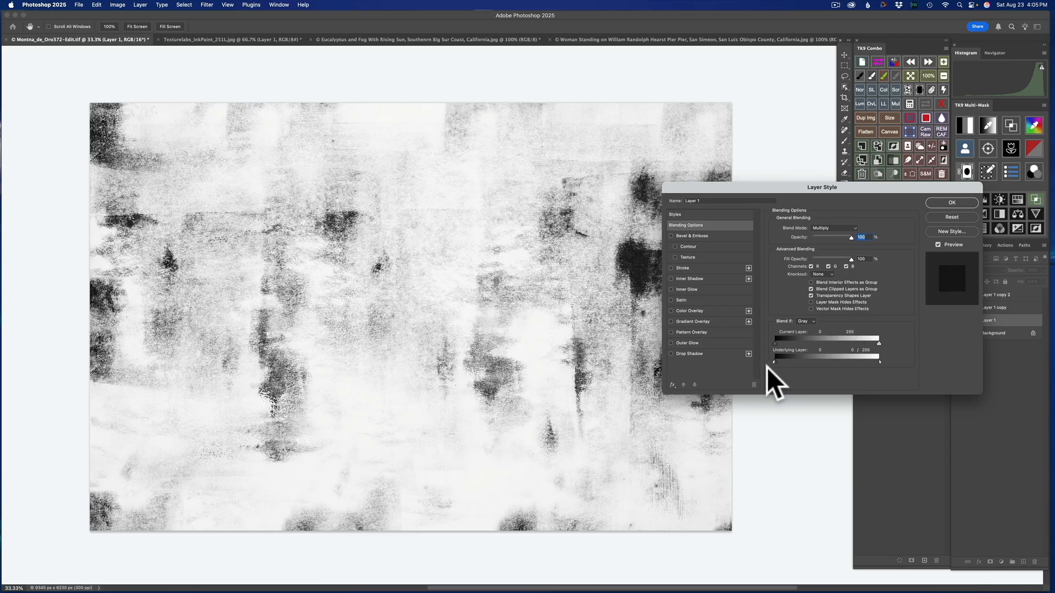
pyautogui.click(956, 205)
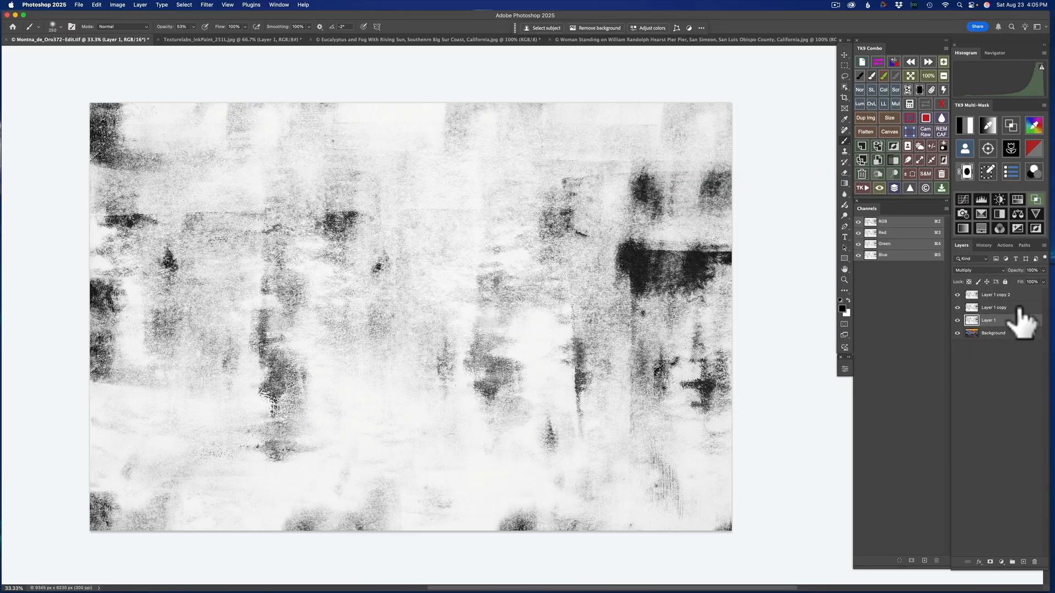
# - Set Layer 1 copy to Screen and split its Underlying Layer black Blend If slider to 0 / 255
pyautogui.click(1018, 308)
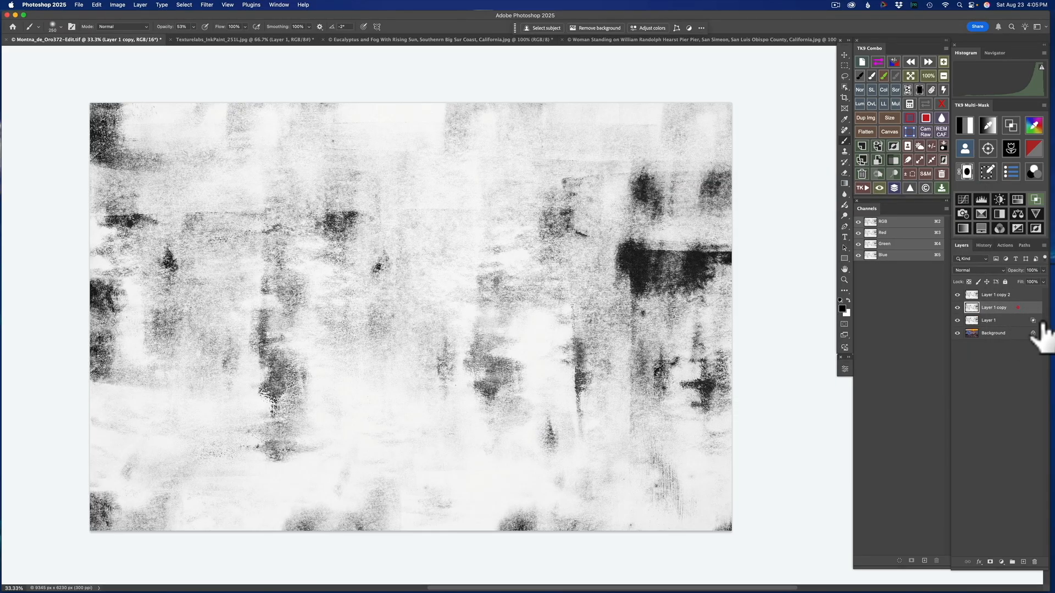
pyautogui.click(998, 268)
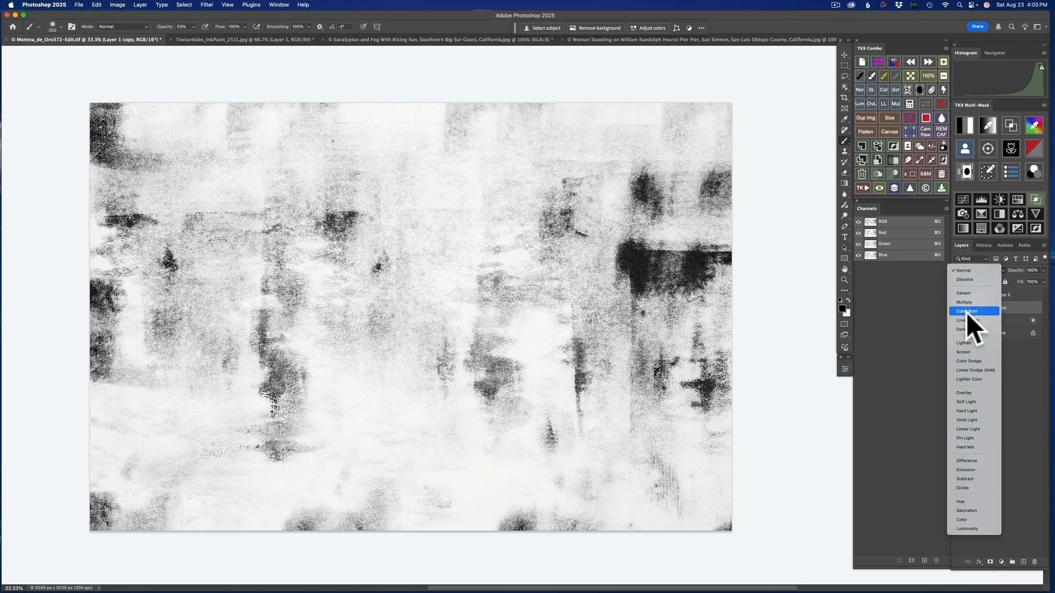
pyautogui.click(965, 352)
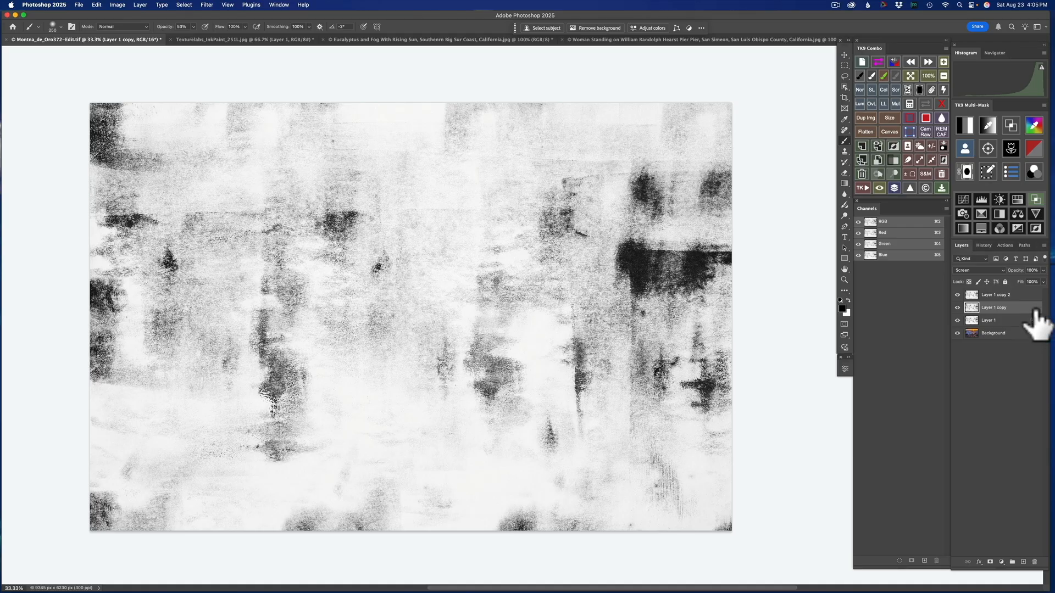
pyautogui.doubleClick(1034, 309)
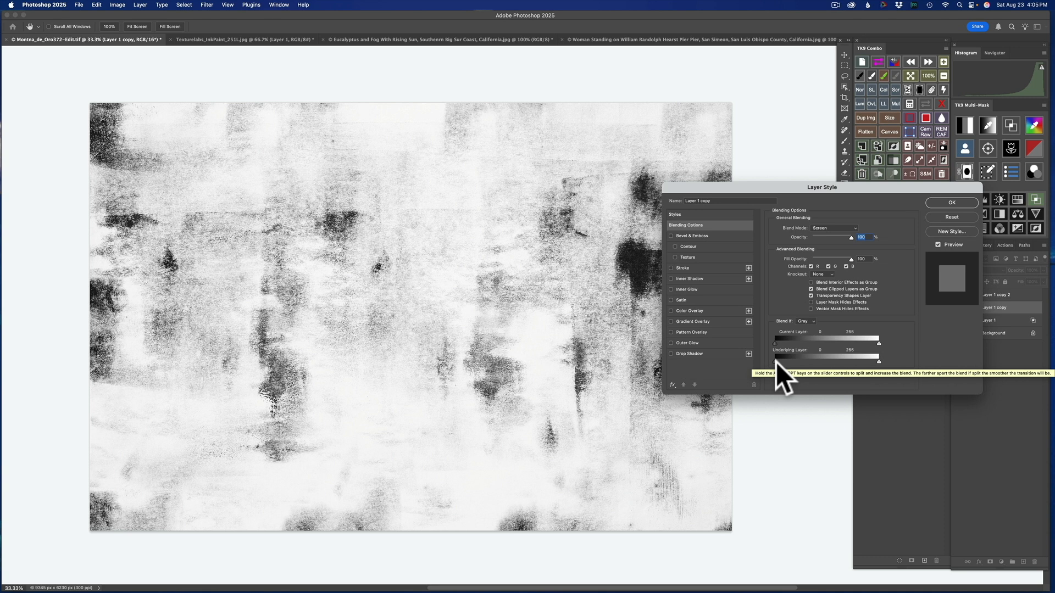
pyautogui.moveTo(776, 362); pyautogui.dragTo(887, 361)
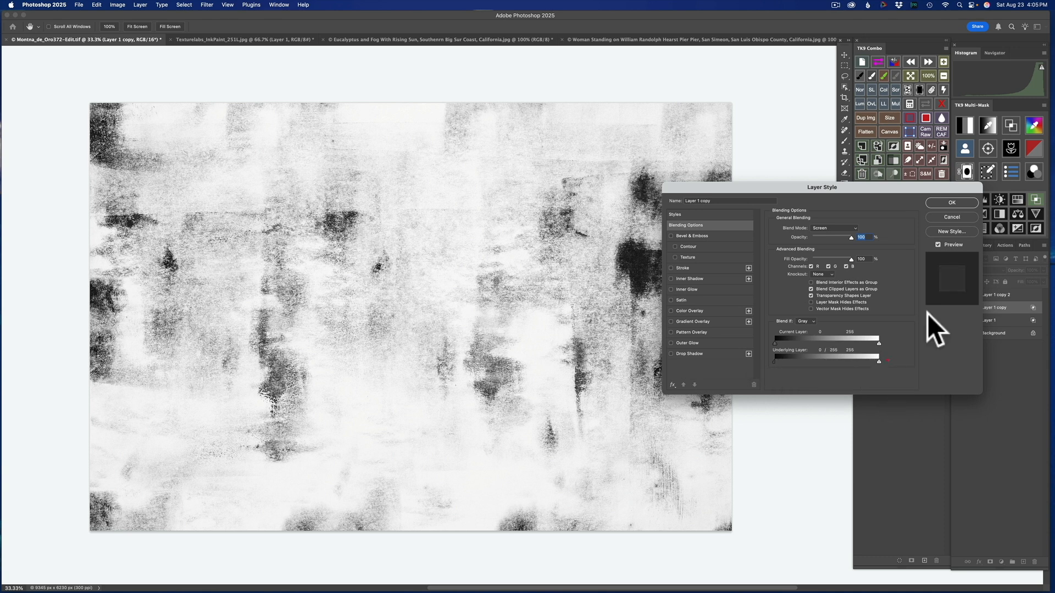
pyautogui.click(953, 202)
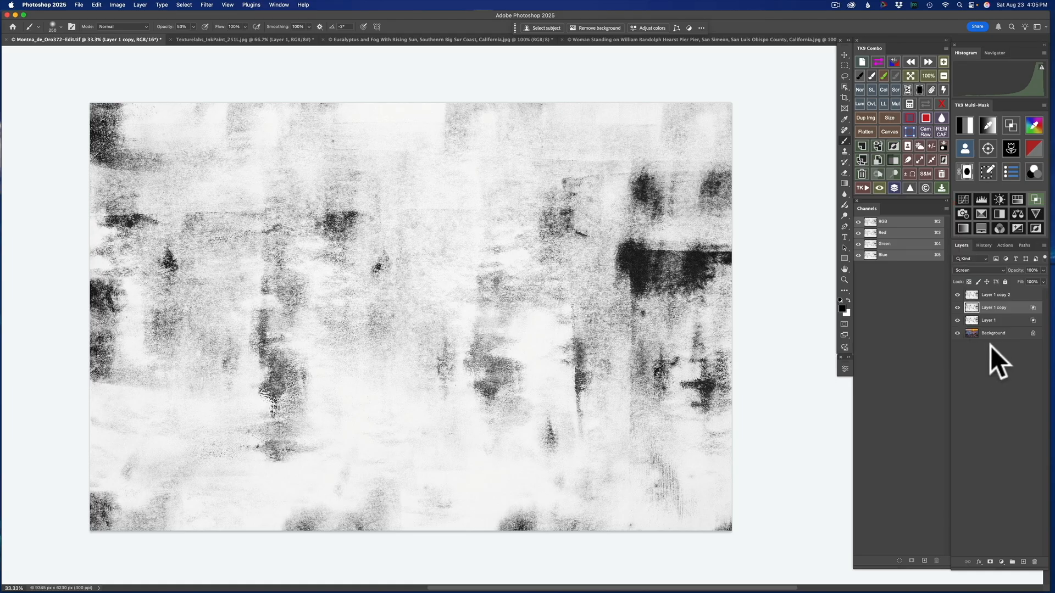
# - Invert the tones of Layer 1 copy 2 and set its blend mode to Screen
pyautogui.click(1018, 296)
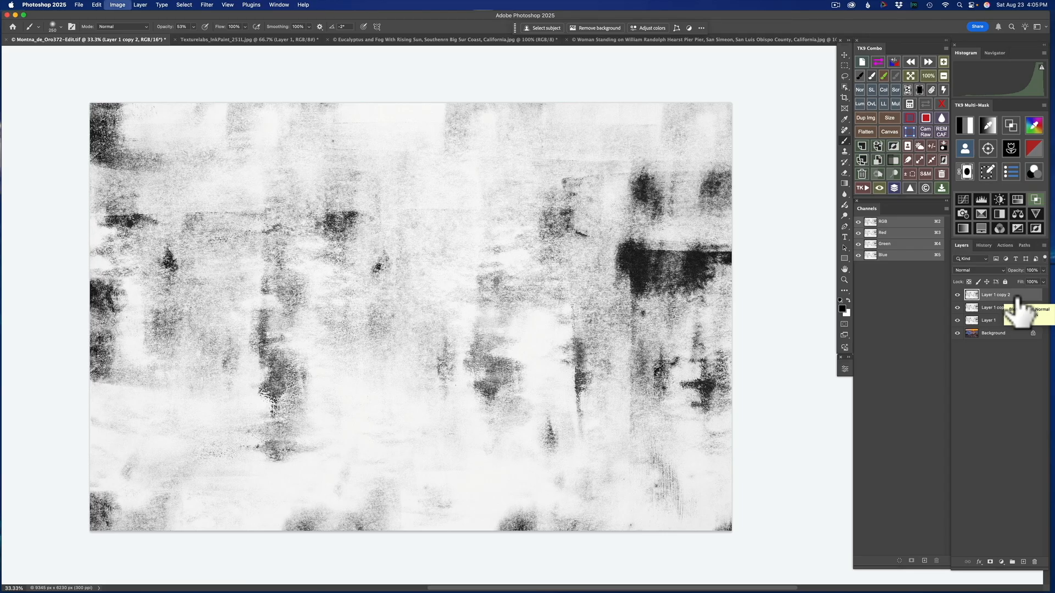
pyautogui.press('super+i')
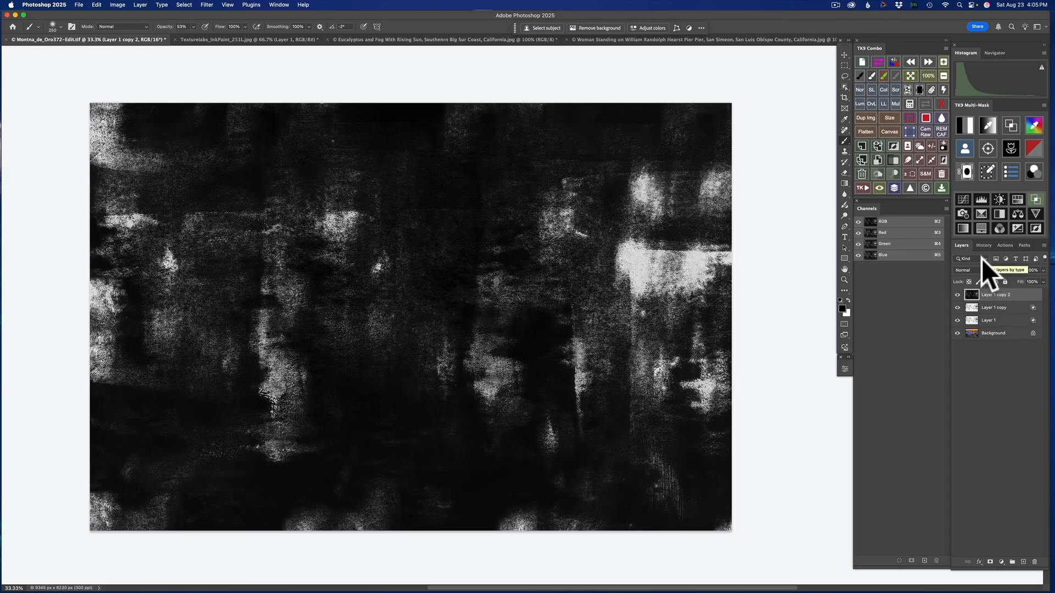
pyautogui.click(980, 272)
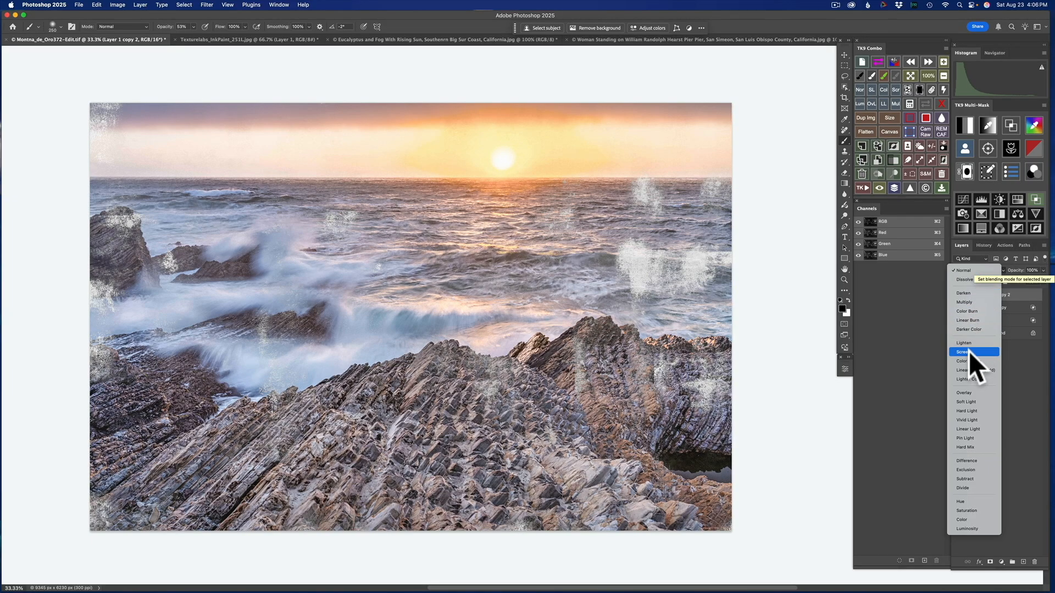
pyautogui.click(968, 352)
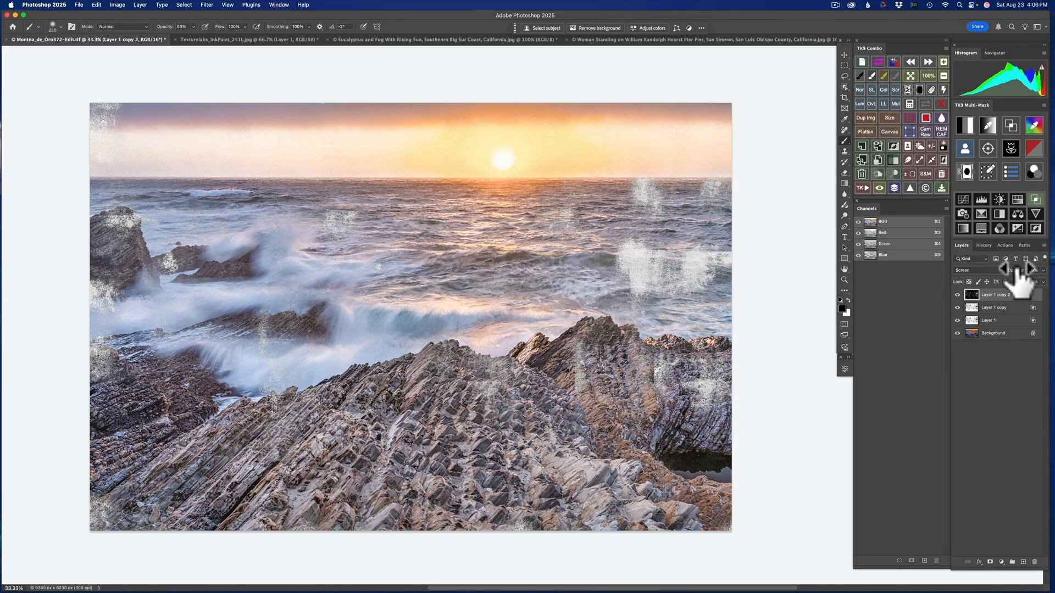
# - Preview the inverted texture layer at lower opacities down to about 4% and restore it to 100%
pyautogui.moveTo(1020, 276); pyautogui.dragTo(982, 274)
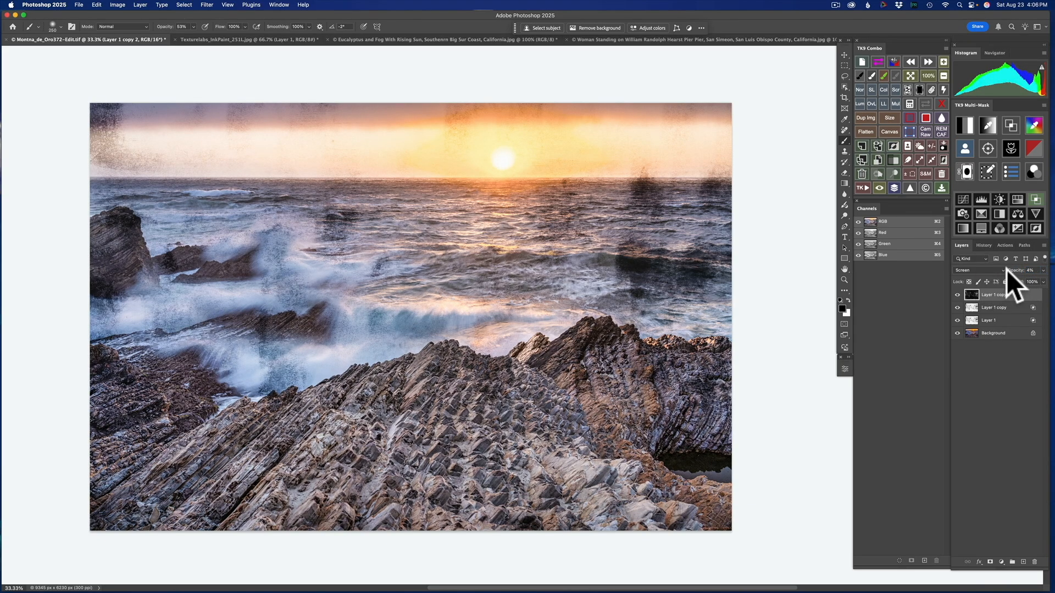
pyautogui.moveTo(1019, 280); pyautogui.dragTo(1042, 264)
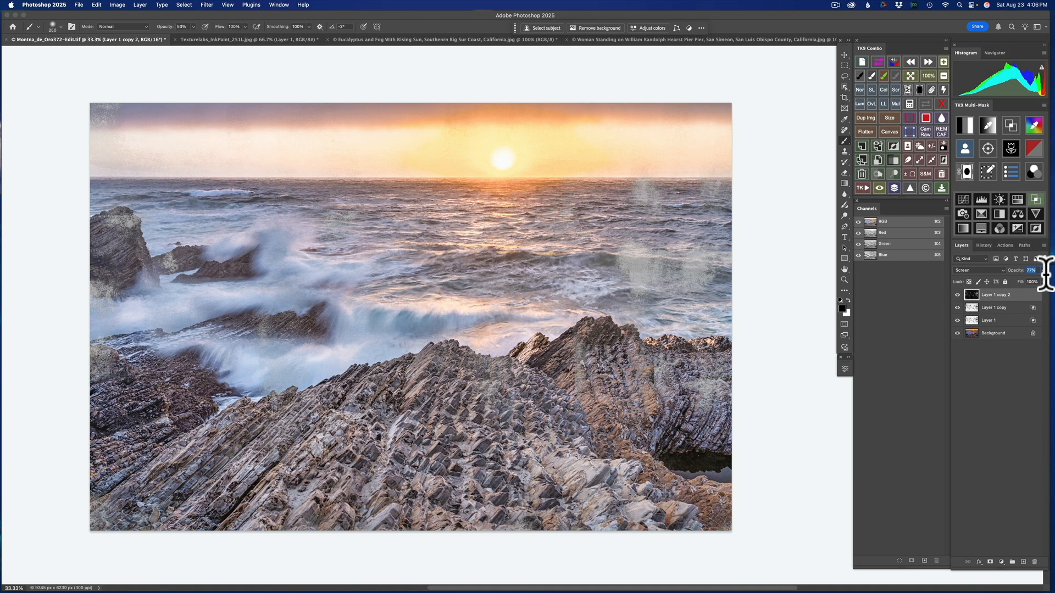
pyautogui.moveTo(1023, 283); pyautogui.dragTo(1045, 275)
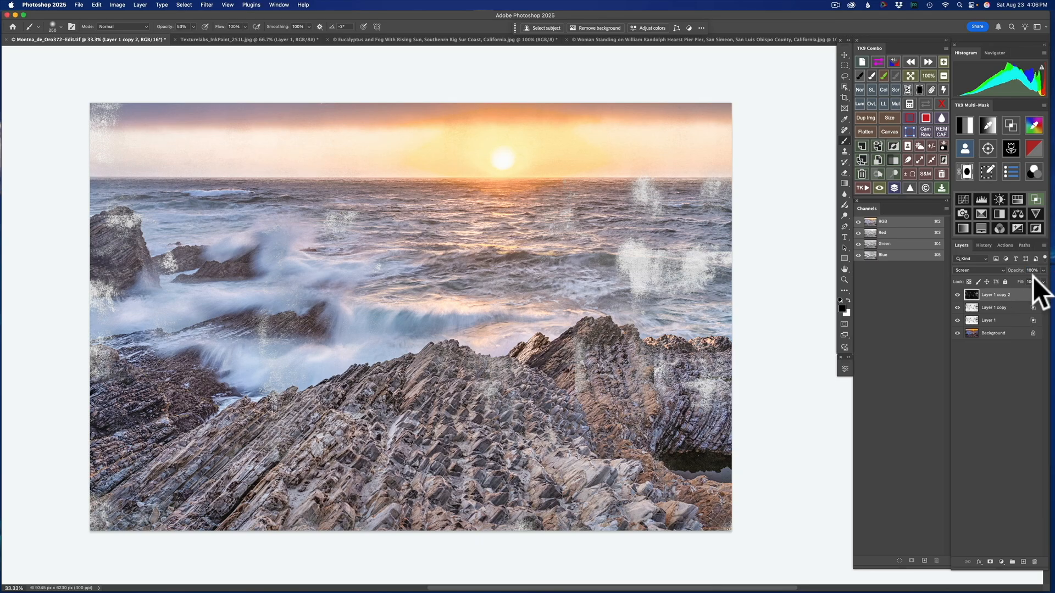
# - Group the three texture layers and set the group to 90% opacity and 82% fill
pyautogui.keyDown('shift'); pyautogui.click(1013, 322); pyautogui.keyUp('shift')
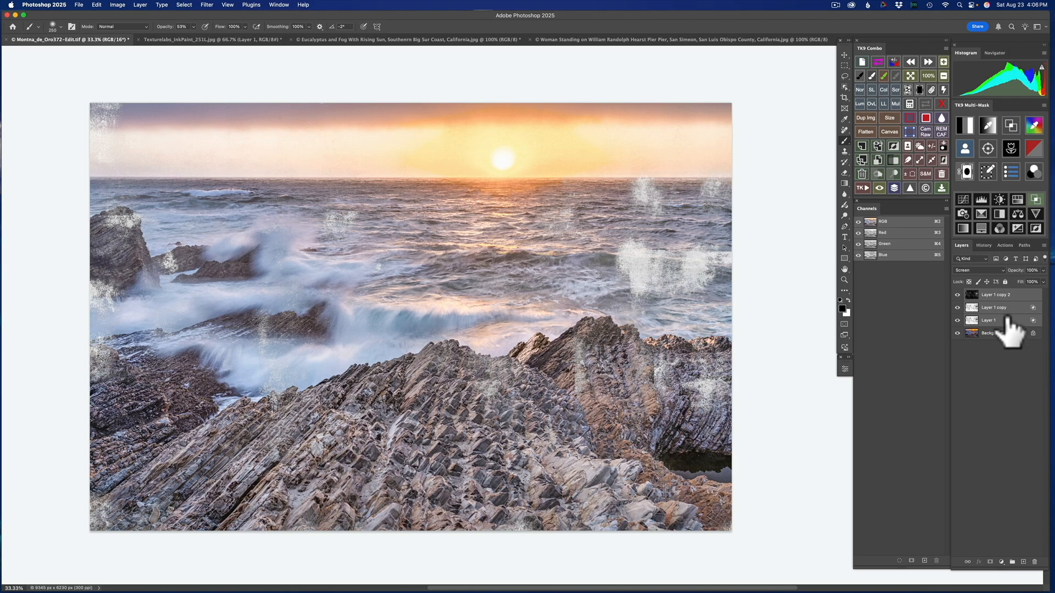
pyautogui.click(1013, 562)
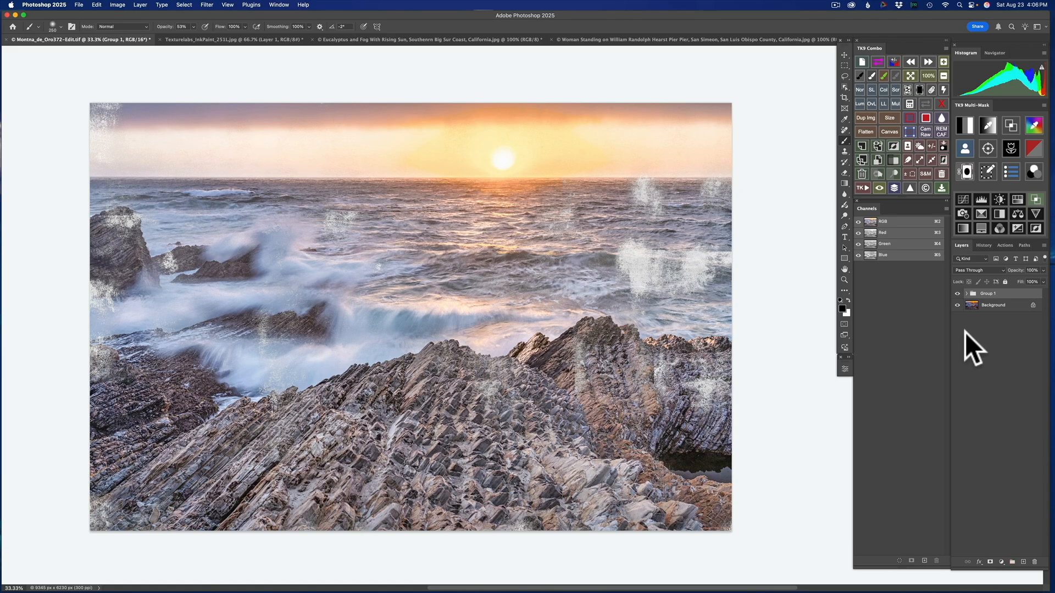
pyautogui.click(967, 294)
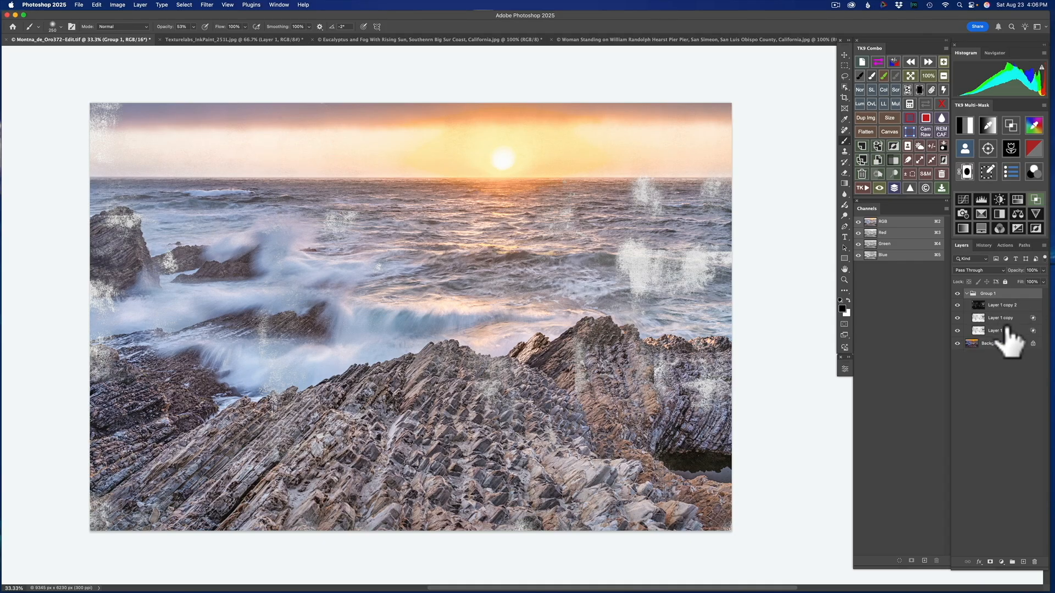
pyautogui.click(968, 295)
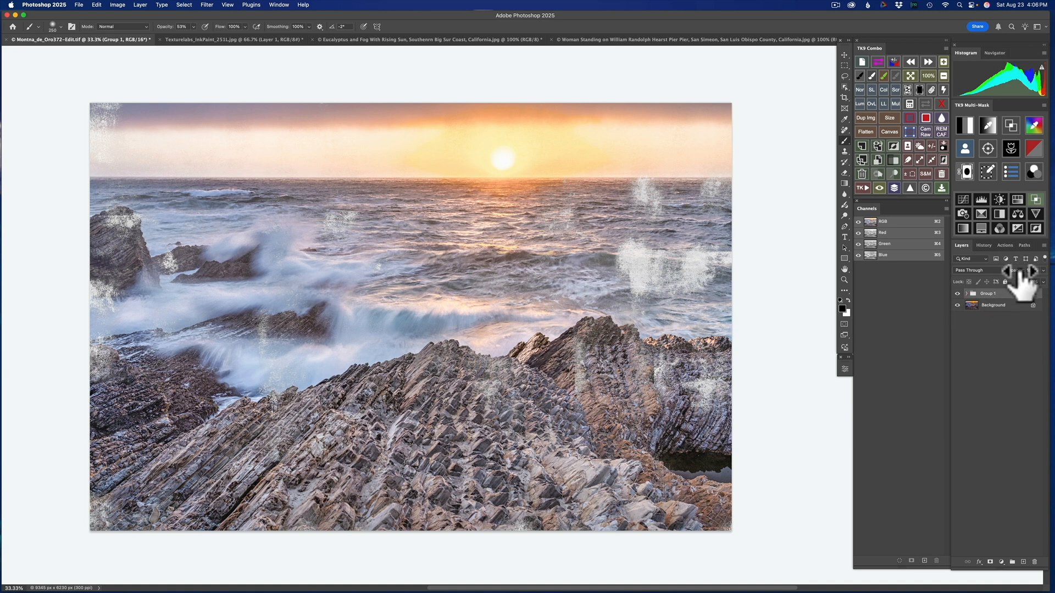
pyautogui.moveTo(1021, 281)
pyautogui.mouseDown()
pyautogui.moveTo(987, 271)
pyautogui.moveTo(1017, 271)
pyautogui.moveTo(1009, 283)
pyautogui.mouseUp()
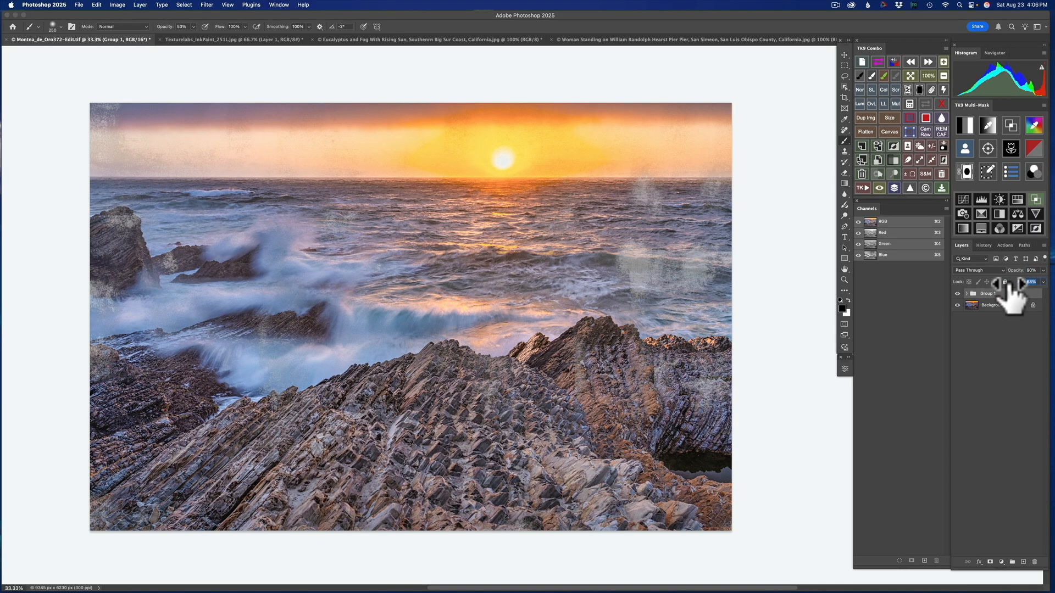
pyautogui.moveTo(1009, 283); pyautogui.dragTo(1021, 291)
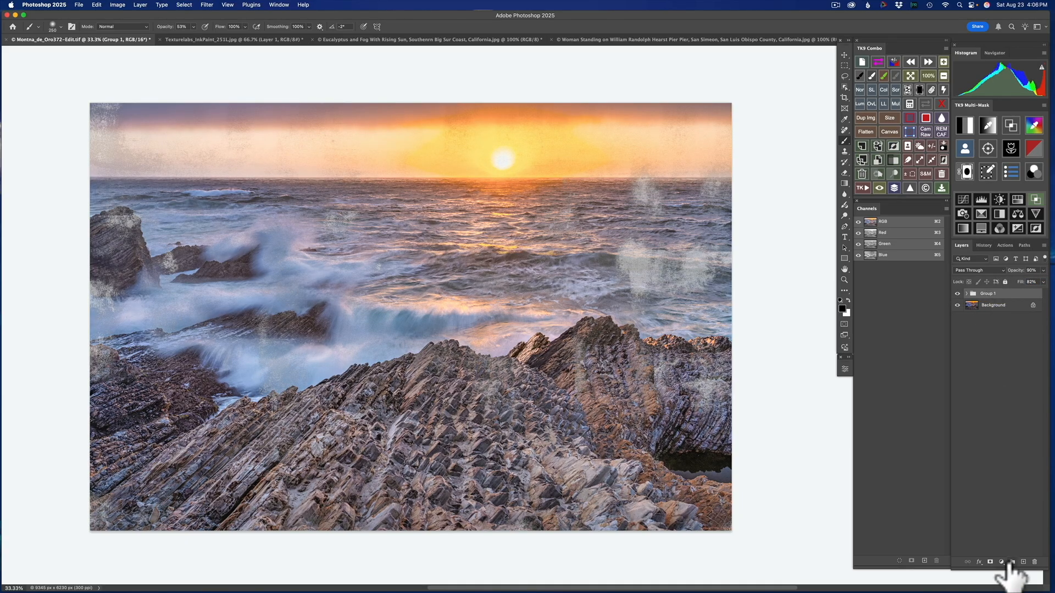
# - Add a layer mask to Group 1 and paint black over the central waves with an 800 px brush at 50% opacity
pyautogui.click(990, 561)
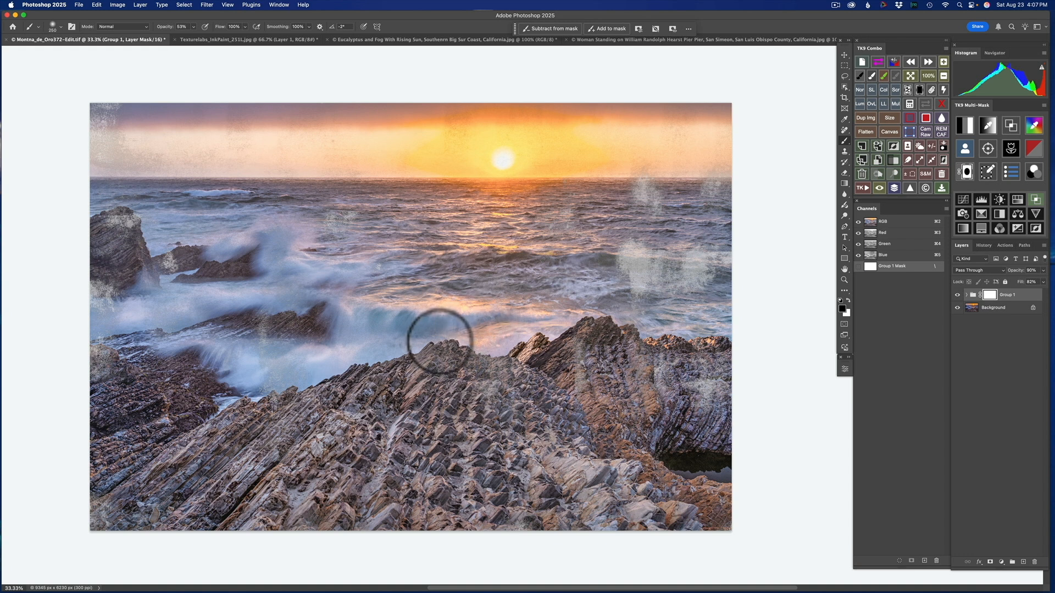
pyautogui.press(']')
pyautogui.press(']')
pyautogui.press(']')
pyautogui.press(']')
pyautogui.press(']')
pyautogui.press(']')
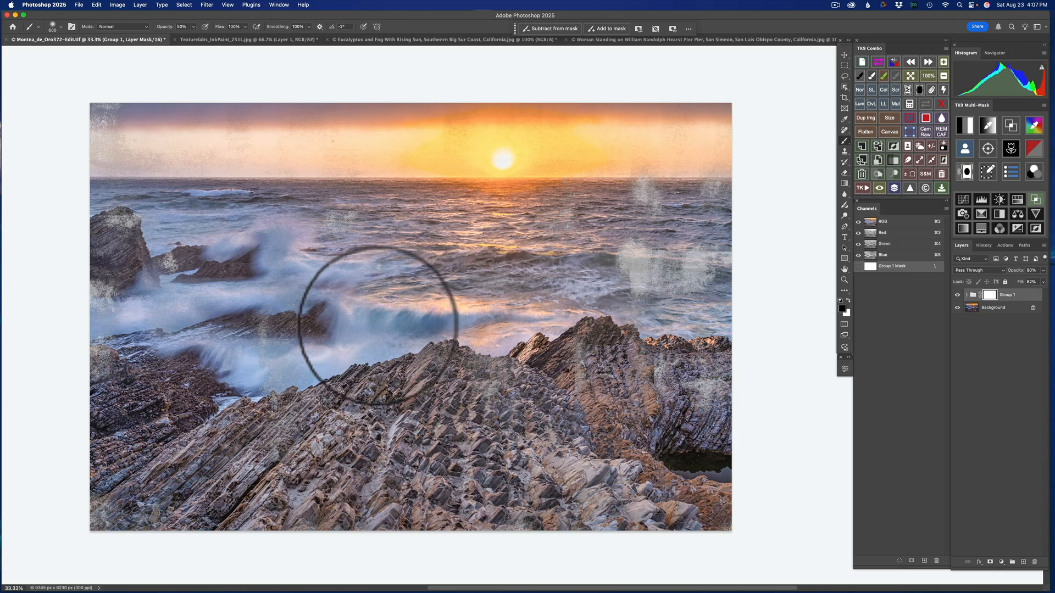
pyautogui.moveTo(352, 317)
pyautogui.mouseDown()
pyautogui.moveTo(459, 332)
pyautogui.moveTo(476, 323)
pyautogui.moveTo(376, 321)
pyautogui.moveTo(340, 278)
pyautogui.moveTo(284, 271)
pyautogui.moveTo(326, 270)
pyautogui.moveTo(278, 241)
pyautogui.moveTo(273, 369)
pyautogui.moveTo(230, 377)
pyautogui.moveTo(275, 353)
pyautogui.moveTo(337, 365)
pyautogui.moveTo(389, 323)
pyautogui.mouseUp()
# - Mask the texture lightly over the foreground rocks with a larger brush at 30% opacity and compare the photo with Group 1 hidden
pyautogui.press(']')
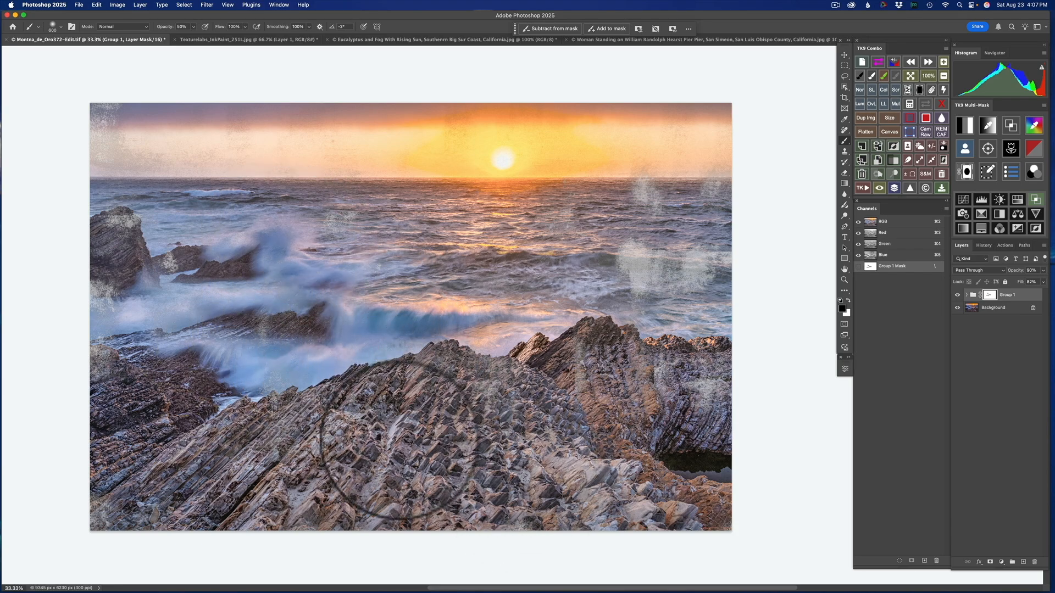
pyautogui.press(']')
pyautogui.press(']')
pyautogui.press(']')
pyautogui.press(']')
pyautogui.press(']')
pyautogui.press(']')
pyautogui.press(']')
pyautogui.press(']')
pyautogui.press(']')
pyautogui.press(']')
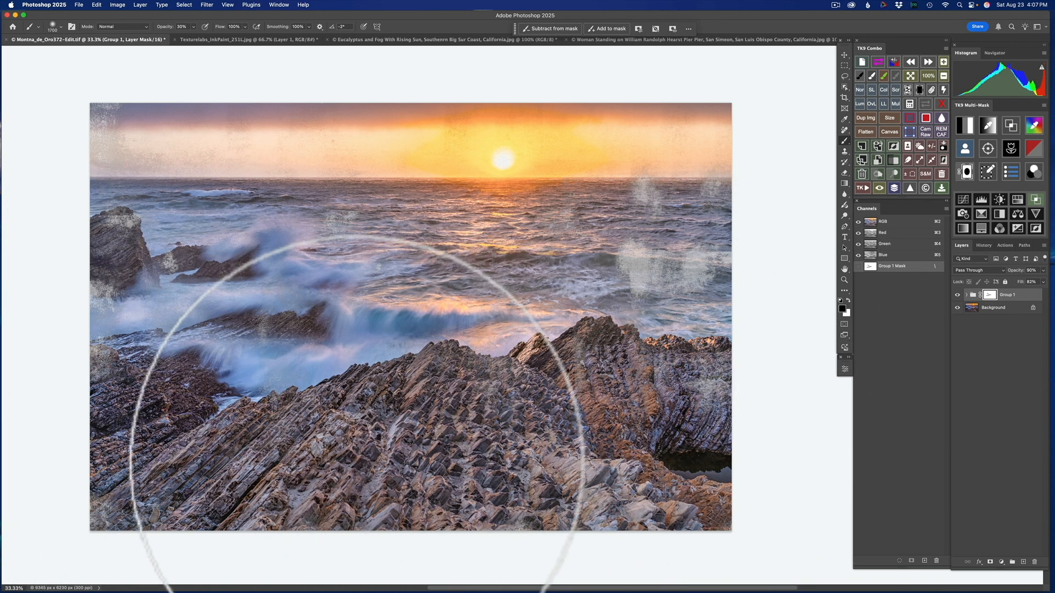
pyautogui.click(958, 296)
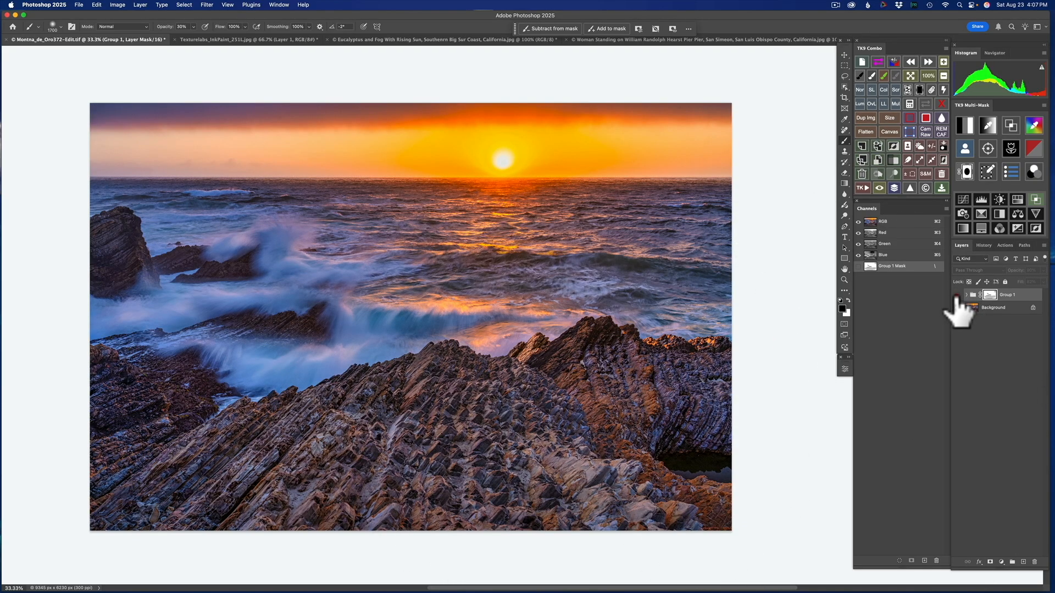
pyautogui.click(957, 296)
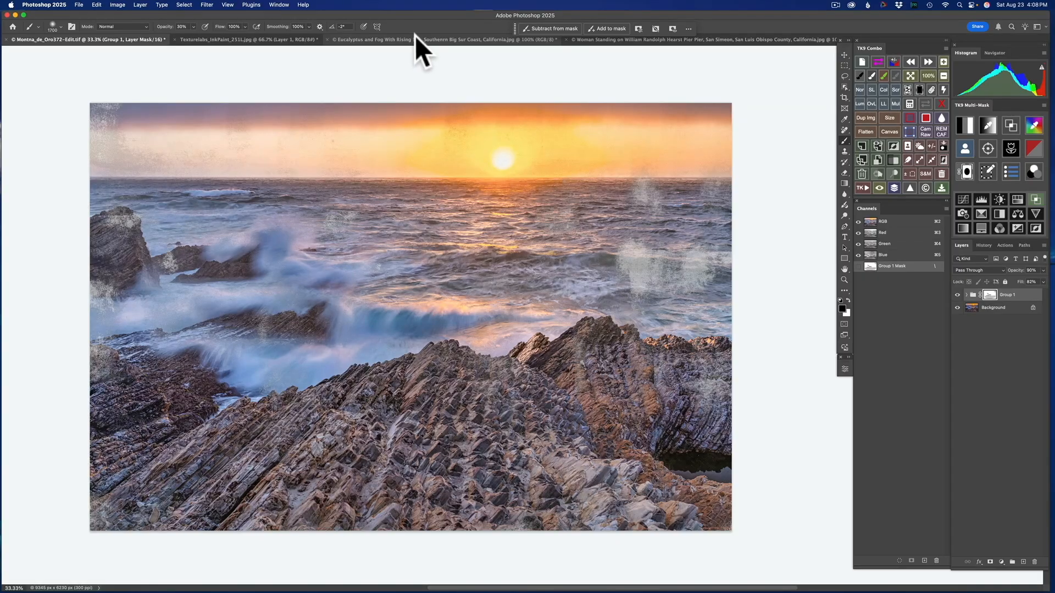
# - Switch to the Eucalyptus and Fog With Rising Sun photo and open it in the Luminar Neo plug-in
pyautogui.click(414, 38)
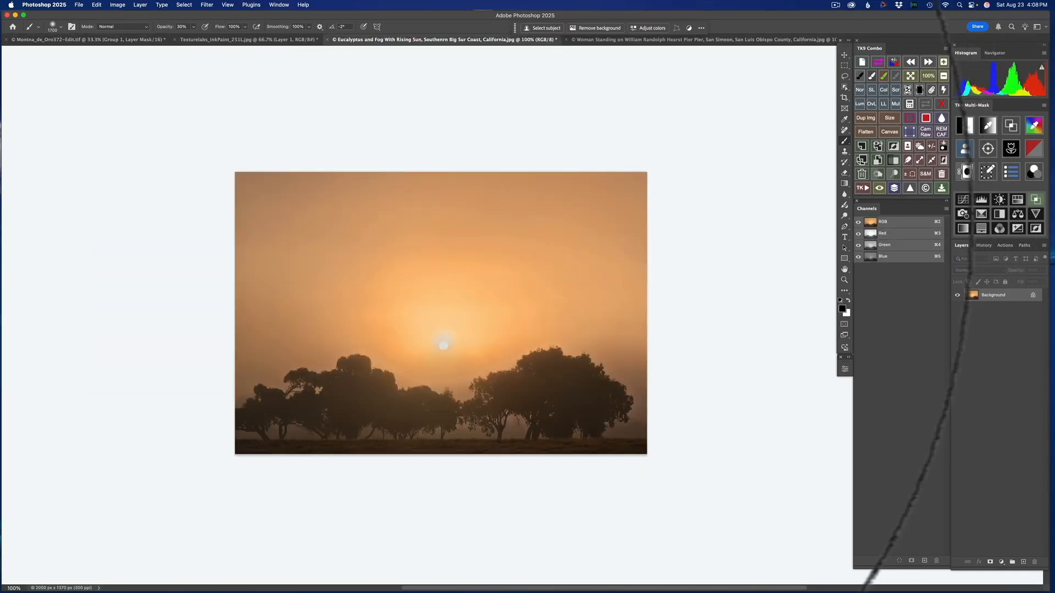
pyautogui.press('[')
pyautogui.press('[')
pyautogui.press('[')
pyautogui.press('[')
pyautogui.press('[')
pyautogui.press('[')
pyautogui.press('[')
pyautogui.press('[')
pyautogui.press('[')
pyautogui.press('[')
pyautogui.press('[')
pyautogui.press('[')
pyautogui.press('[')
pyautogui.press('[')
pyautogui.press('[')
pyautogui.press('[')
pyautogui.press('[')
pyautogui.press('[')
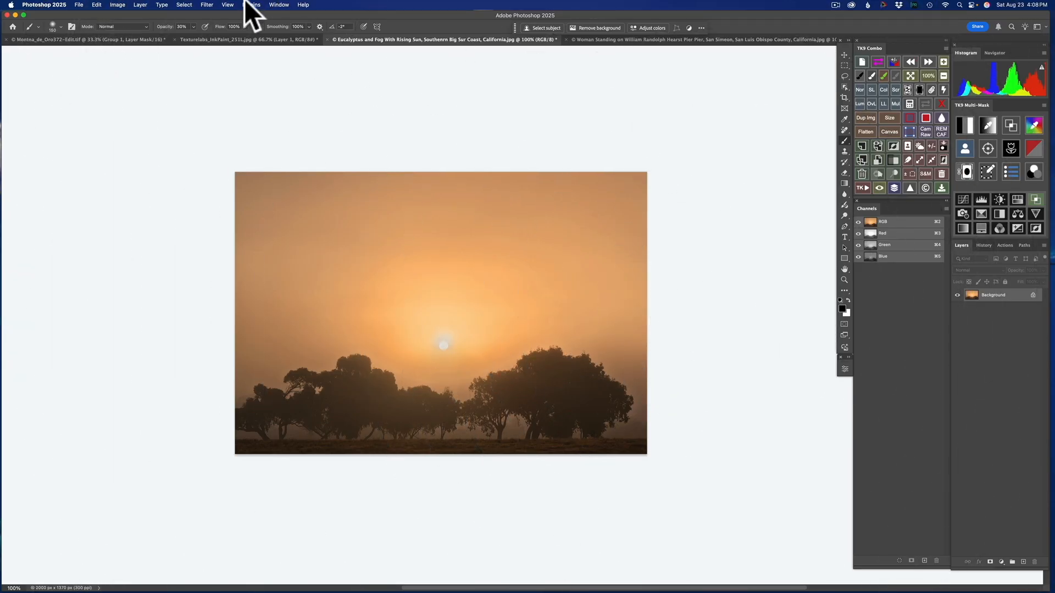
pyautogui.click(207, 3)
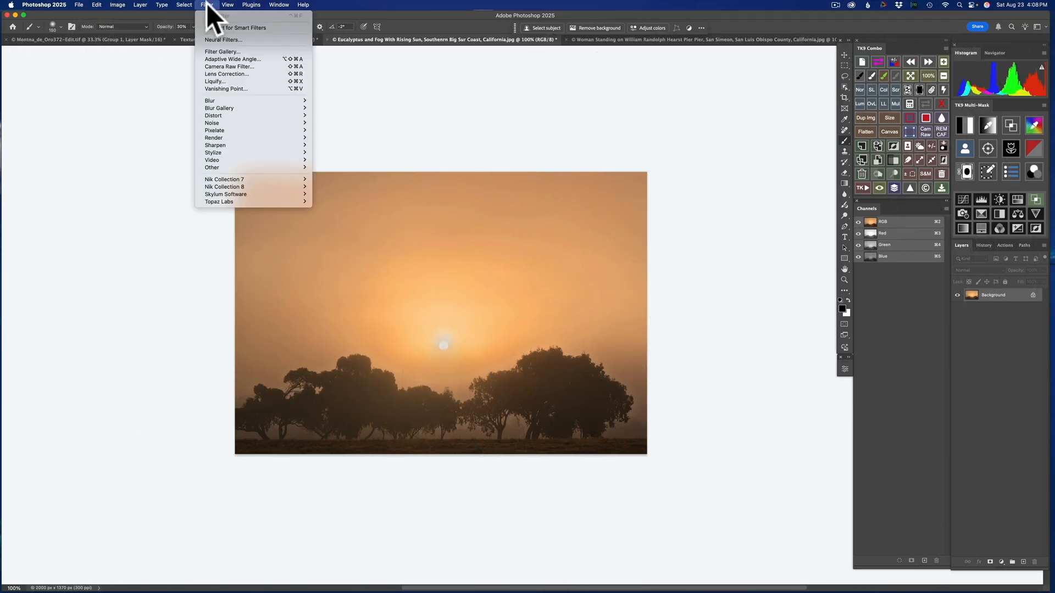
pyautogui.moveTo(259, 181)
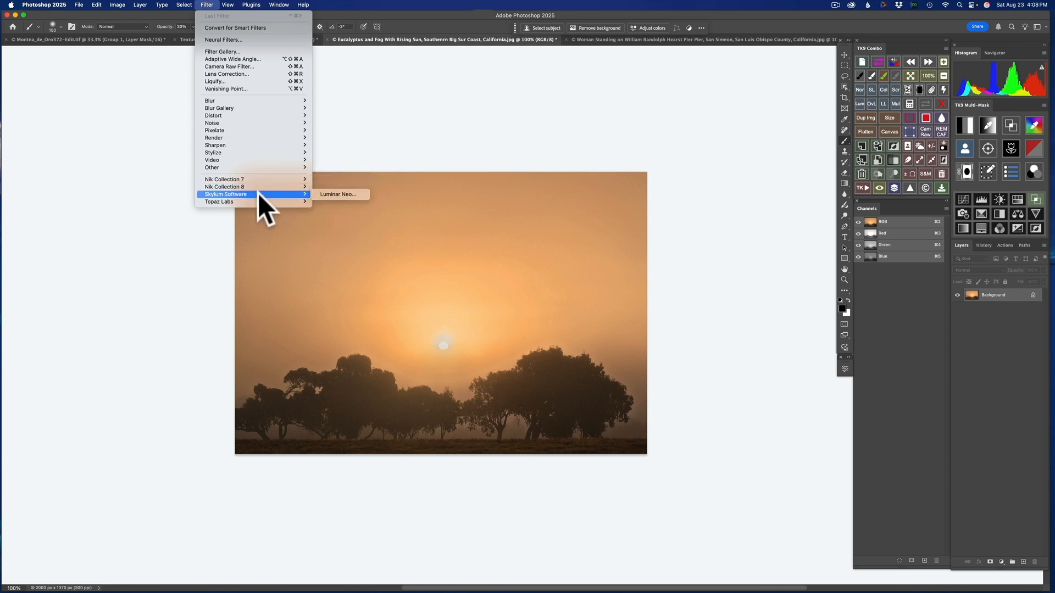
pyautogui.click(361, 192)
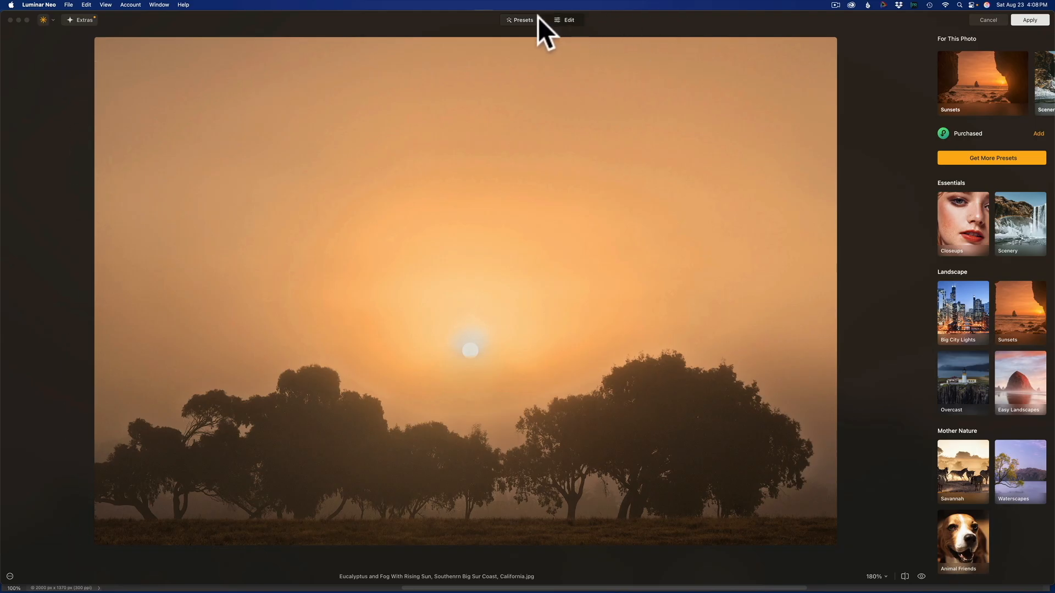
# - Open the editing tools and add the blue-grey texture from My Images as a new layer over the eucalyptus photo
pyautogui.click(569, 20)
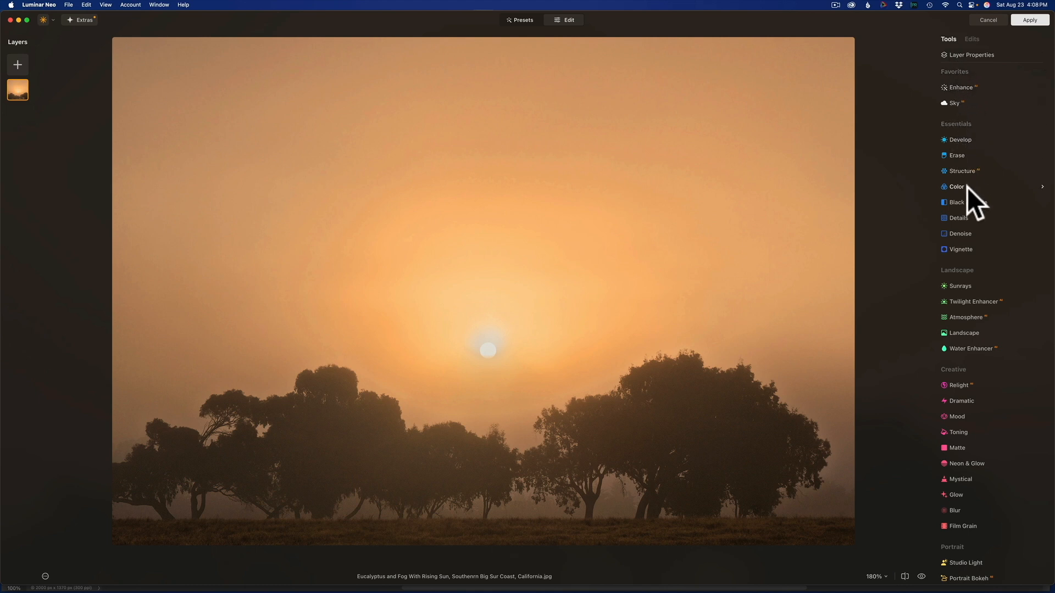
pyautogui.click(967, 170)
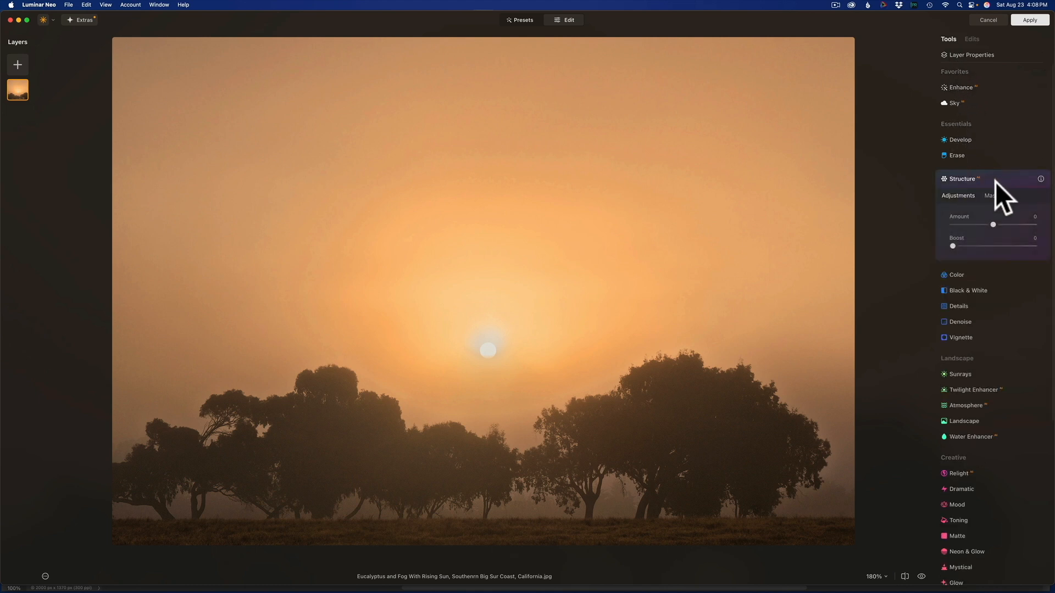
pyautogui.click(964, 139)
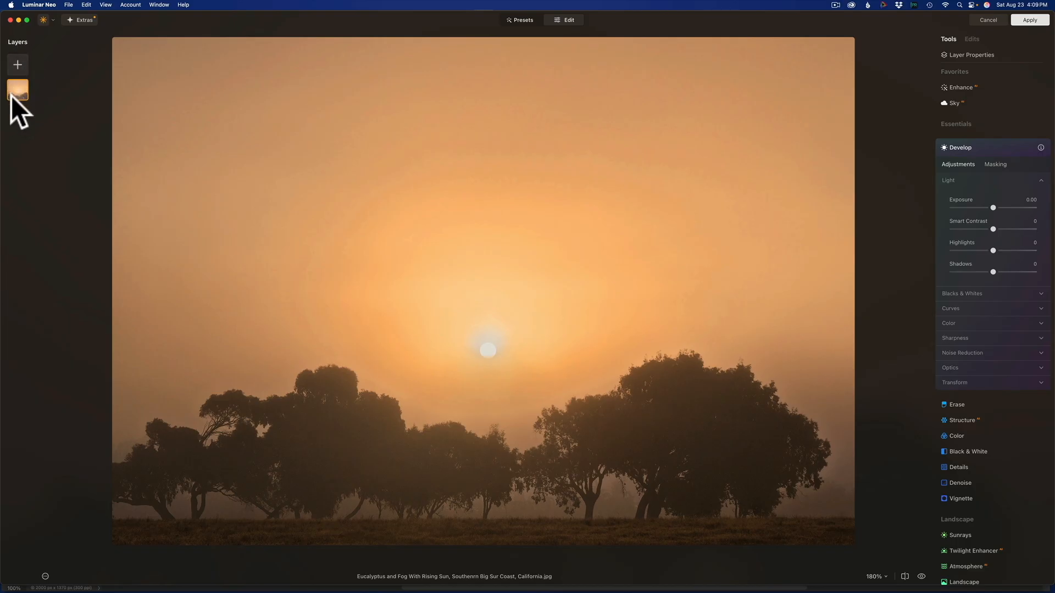
pyautogui.click(18, 64)
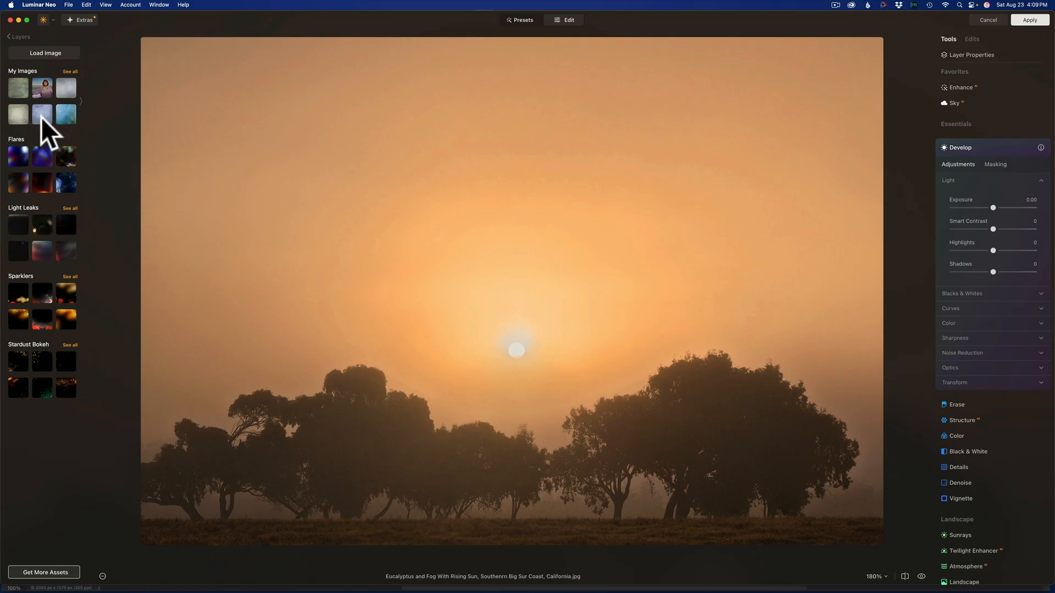
pyautogui.click(41, 117)
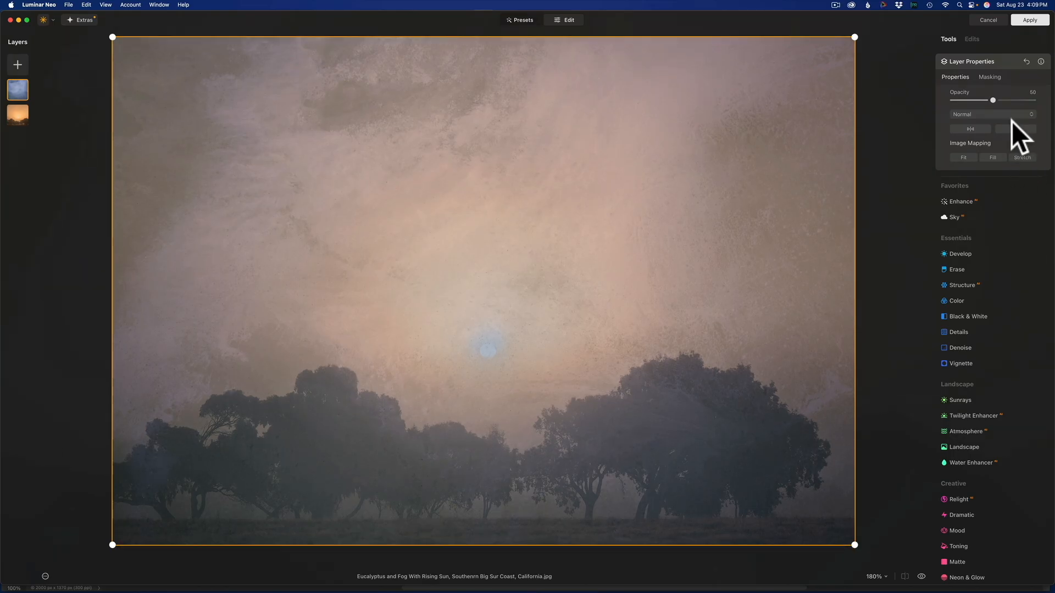
# - Try flipping the texture layer horizontally and vertically, returning it to its original orientation each time
pyautogui.click(970, 128)
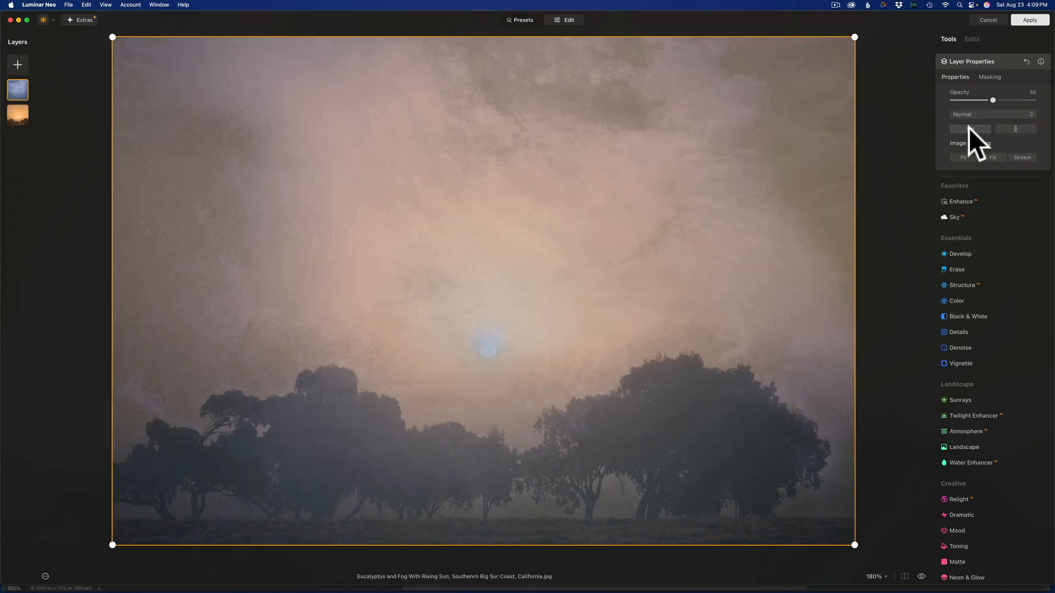
pyautogui.click(968, 128)
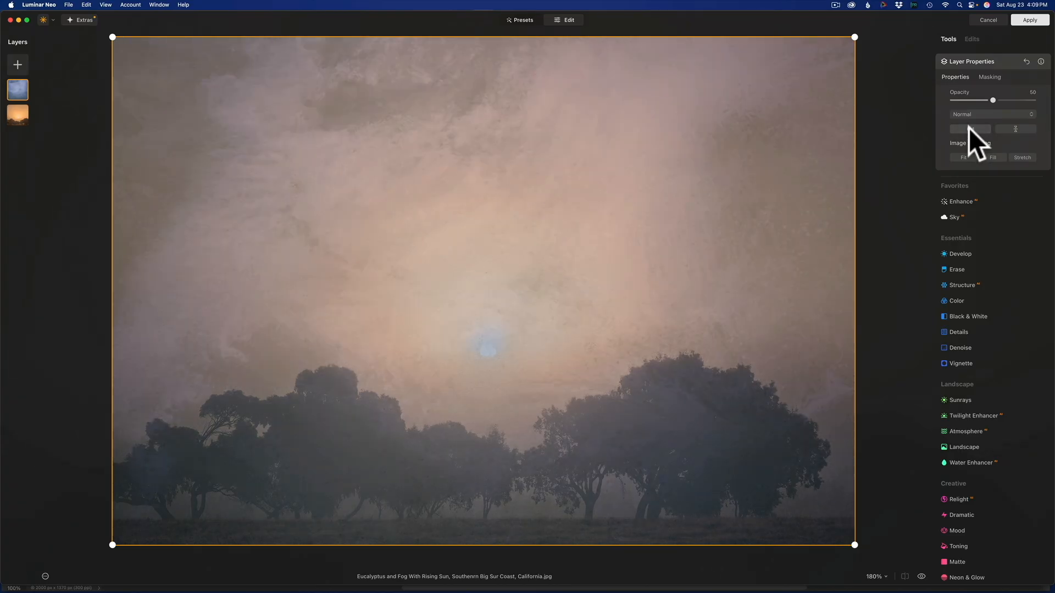
pyautogui.click(1015, 130)
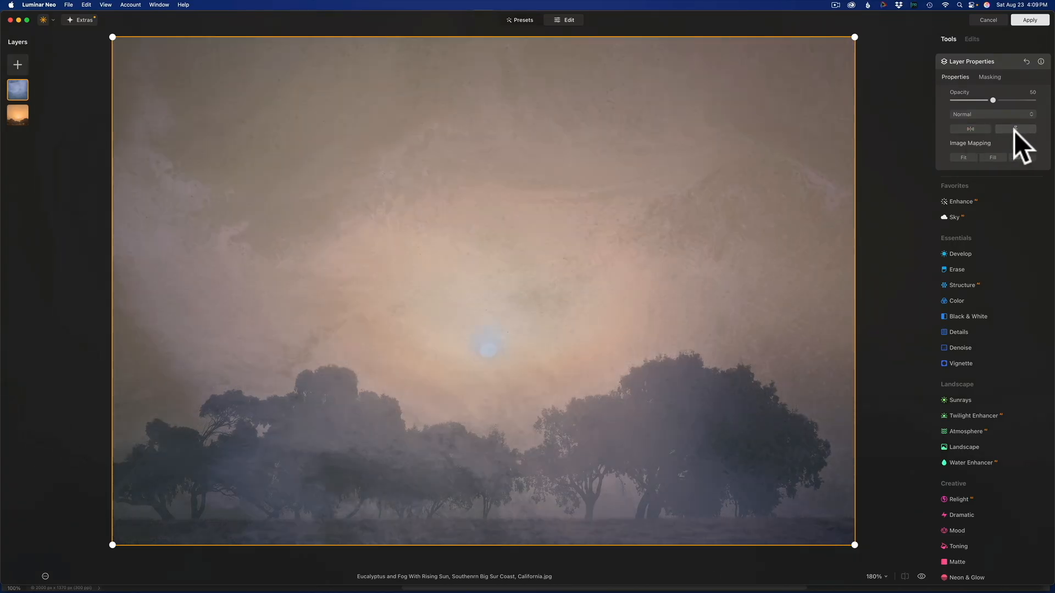
pyautogui.click(1014, 130)
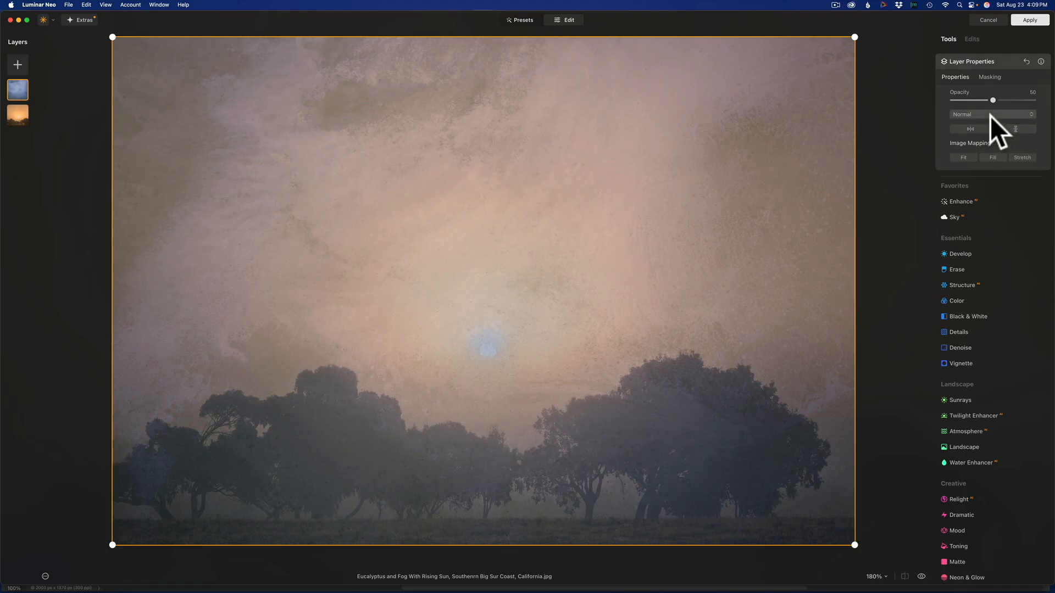
# - Preview the texture layer in Multiply, then set its blend mode to Difference at 50% opacity
pyautogui.click(998, 116)
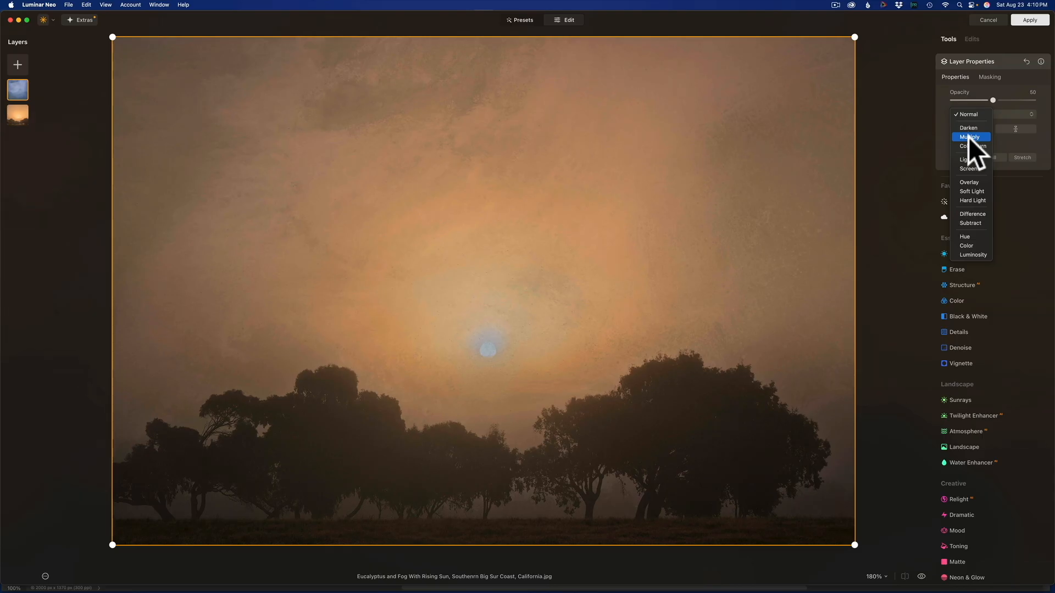
pyautogui.click(968, 138)
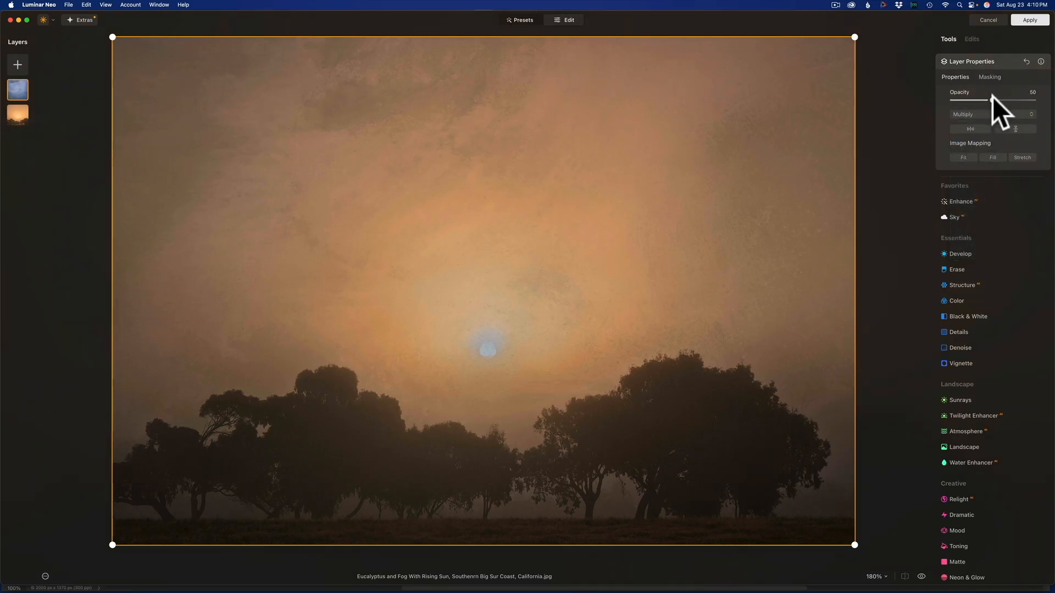
pyautogui.moveTo(994, 98)
pyautogui.mouseDown()
pyautogui.moveTo(1018, 104)
pyautogui.moveTo(961, 102)
pyautogui.moveTo(1038, 102)
pyautogui.moveTo(996, 107)
pyautogui.mouseUp()
pyautogui.click(980, 111)
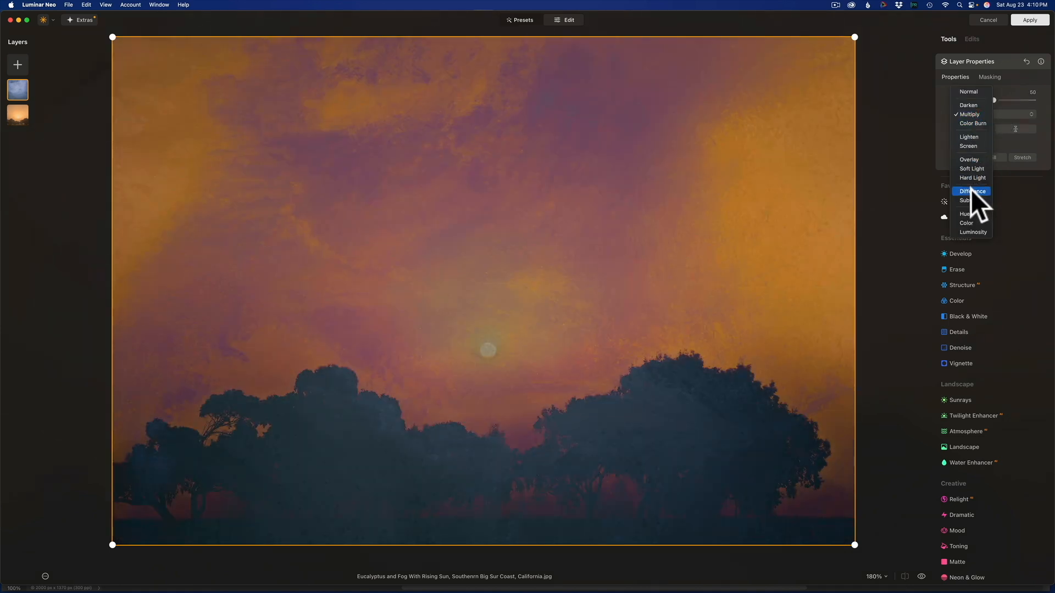
pyautogui.click(971, 190)
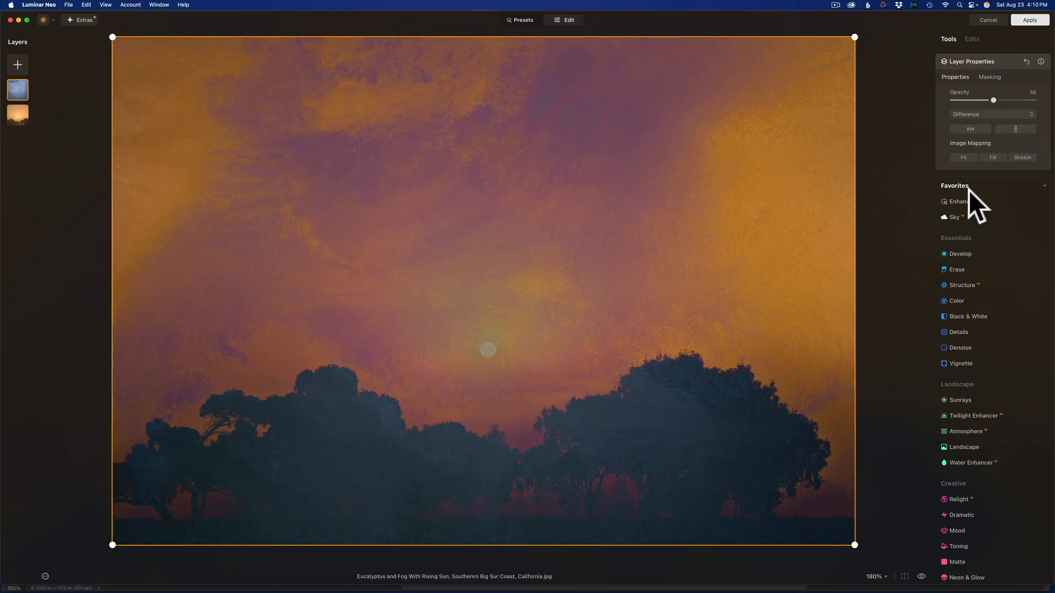
# - Erase the texture layer's mask over the trees and foreground with a size 202 brush at strength 50, and compare the result
pyautogui.click(989, 77)
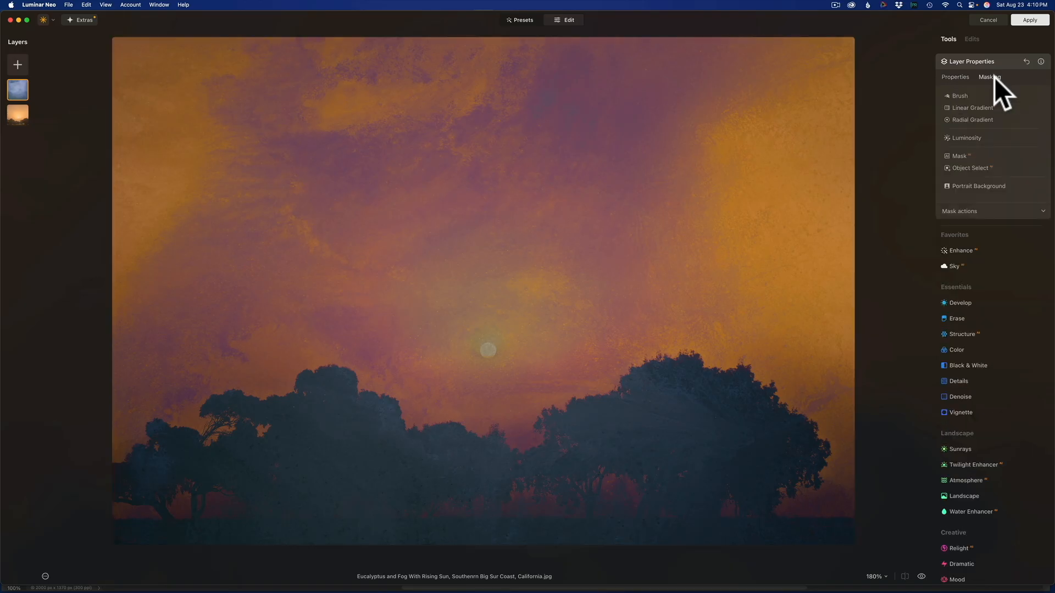
pyautogui.click(960, 94)
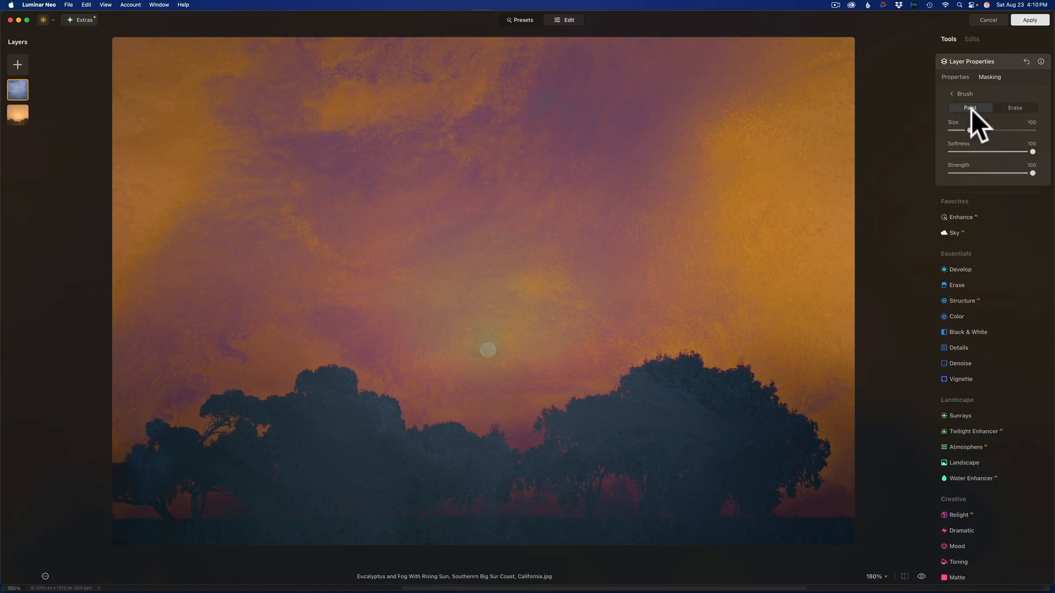
pyautogui.click(1015, 107)
pyautogui.moveTo(969, 131); pyautogui.dragTo(989, 142)
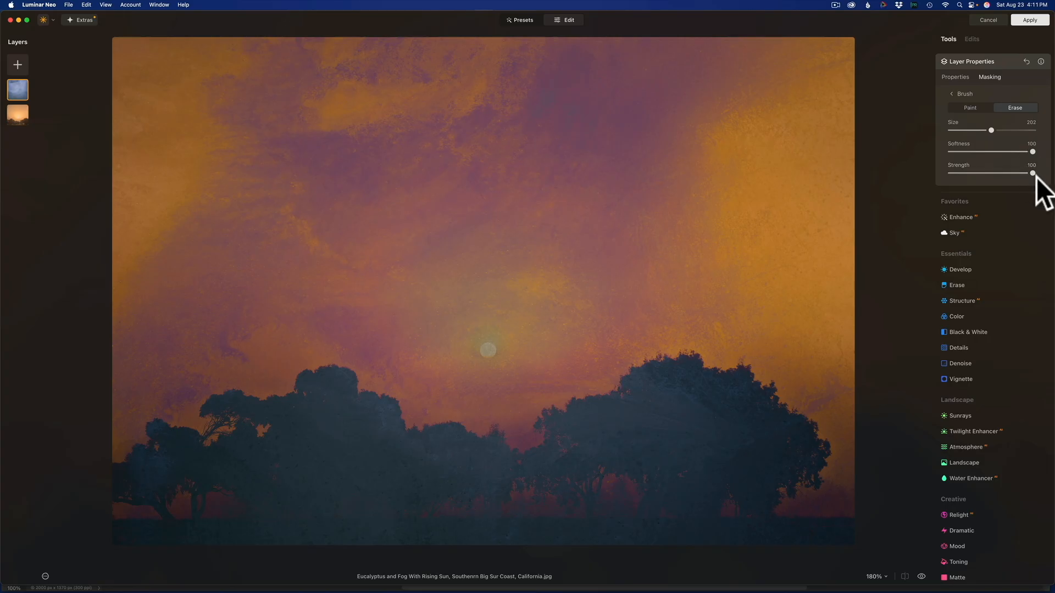
pyautogui.moveTo(1033, 173); pyautogui.dragTo(991, 173)
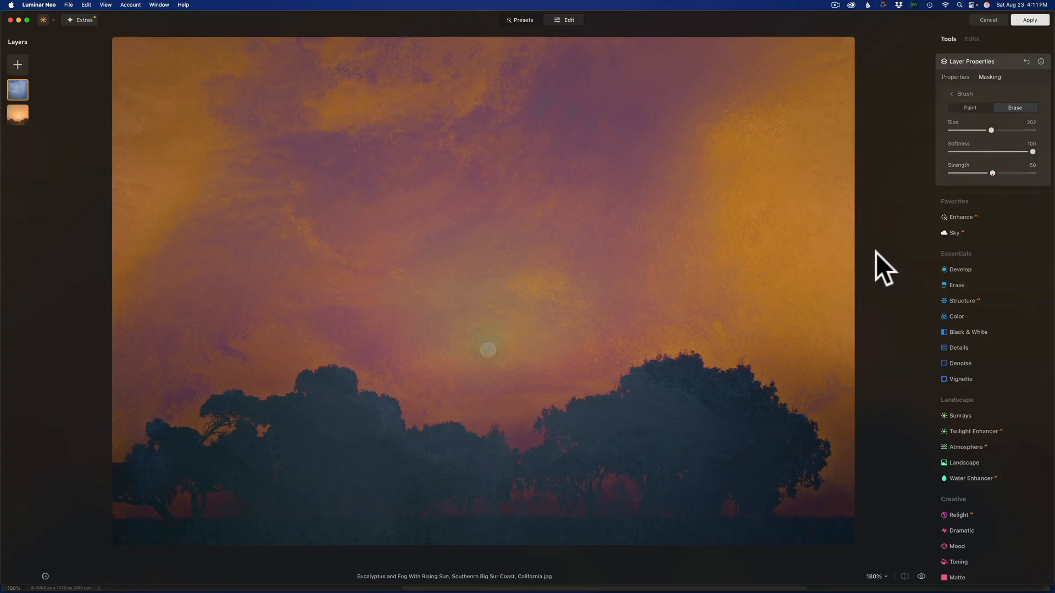
pyautogui.moveTo(146, 471)
pyautogui.mouseDown()
pyautogui.moveTo(342, 445)
pyautogui.moveTo(339, 429)
pyautogui.moveTo(270, 418)
pyautogui.moveTo(354, 404)
pyautogui.moveTo(270, 447)
pyautogui.moveTo(161, 480)
pyautogui.moveTo(492, 465)
pyautogui.moveTo(321, 492)
pyautogui.moveTo(396, 474)
pyautogui.moveTo(595, 471)
pyautogui.moveTo(623, 454)
pyautogui.moveTo(580, 446)
pyautogui.moveTo(569, 458)
pyautogui.moveTo(716, 389)
pyautogui.moveTo(718, 412)
pyautogui.moveTo(621, 404)
pyautogui.moveTo(804, 467)
pyautogui.moveTo(714, 492)
pyautogui.moveTo(102, 532)
pyautogui.moveTo(622, 517)
pyautogui.moveTo(876, 523)
pyautogui.moveTo(748, 509)
pyautogui.moveTo(715, 437)
pyautogui.moveTo(412, 481)
pyautogui.moveTo(345, 478)
pyautogui.moveTo(325, 412)
pyautogui.moveTo(246, 473)
pyautogui.moveTo(171, 478)
pyautogui.mouseUp()
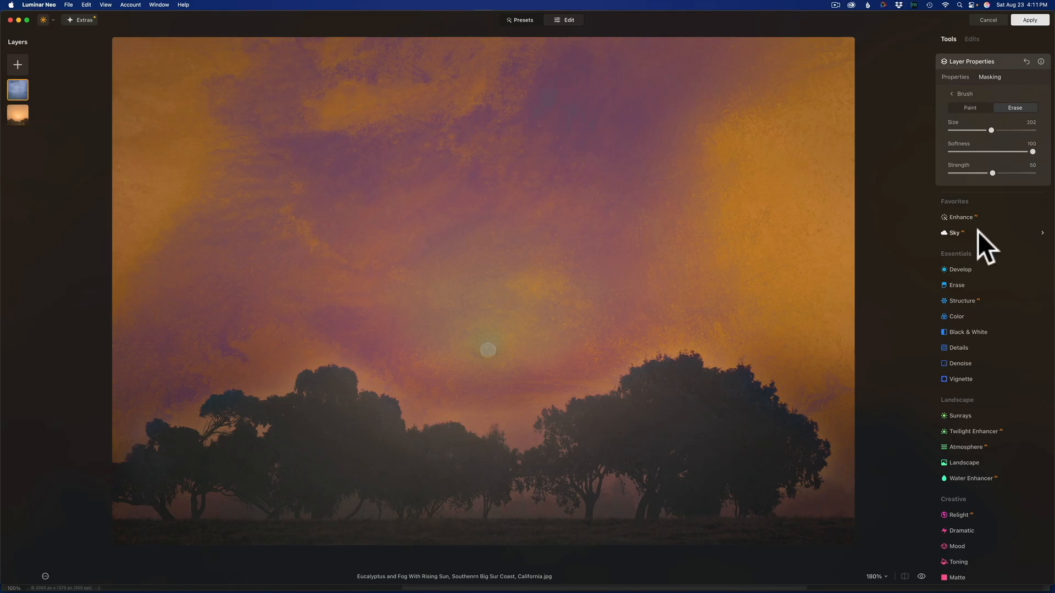
pyautogui.press('\\')
# - Paint the texture back over the ground below the trees with a size 106 brush at strength 50
pyautogui.click(973, 109)
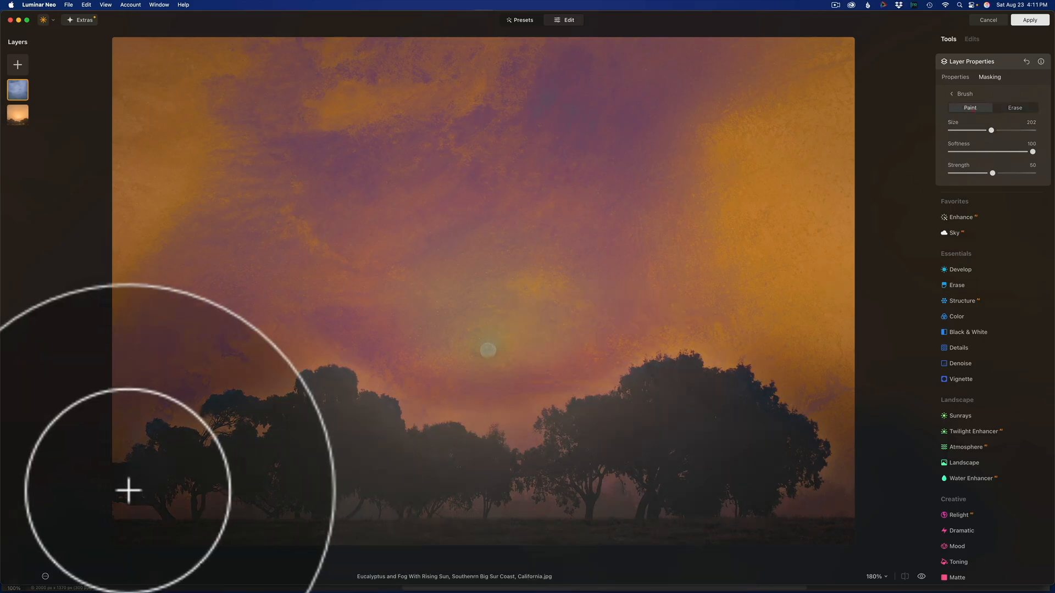
pyautogui.press('[')
pyautogui.press('[')
pyautogui.press('[')
pyautogui.press('[')
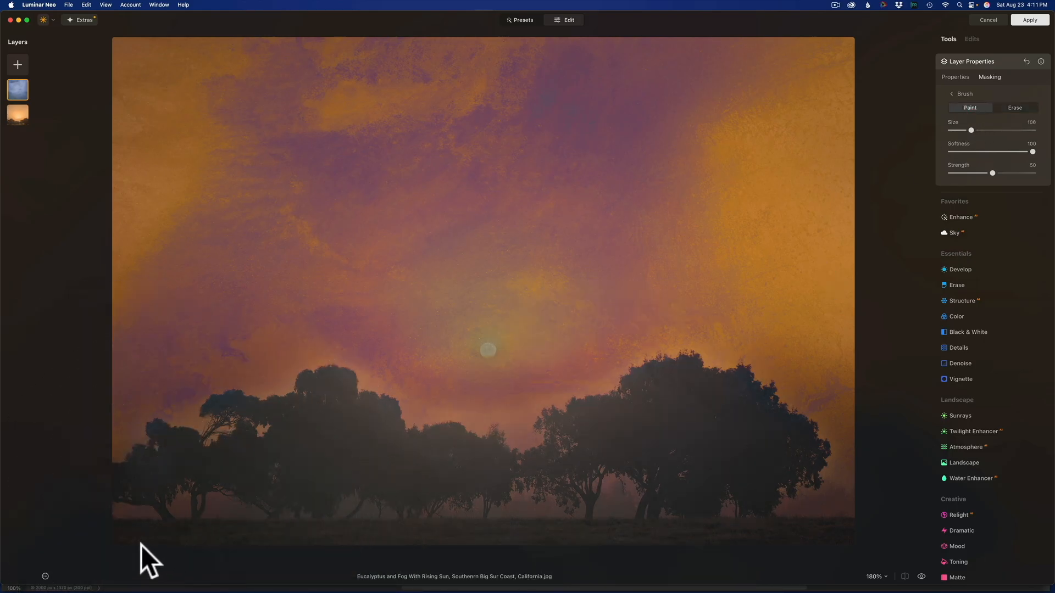
pyautogui.moveTo(117, 529)
pyautogui.mouseDown()
pyautogui.moveTo(499, 541)
pyautogui.moveTo(749, 524)
pyautogui.moveTo(856, 537)
pyautogui.moveTo(686, 545)
pyautogui.moveTo(201, 528)
pyautogui.moveTo(87, 539)
pyautogui.moveTo(419, 549)
pyautogui.moveTo(634, 537)
pyautogui.moveTo(733, 558)
pyautogui.mouseUp()
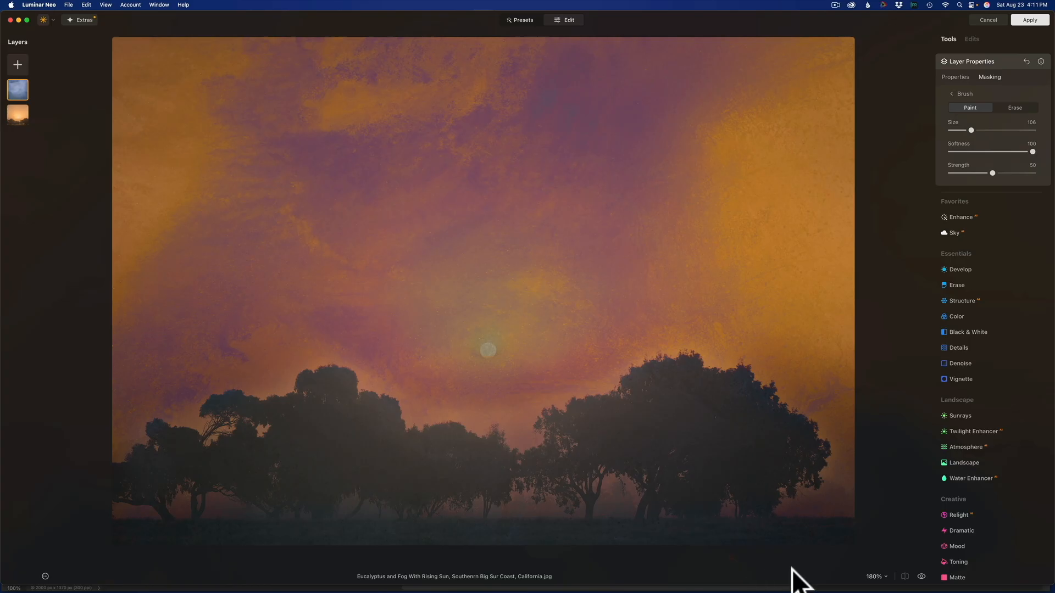
pyautogui.moveTo(993, 173)
pyautogui.mouseDown()
pyautogui.moveTo(1046, 188)
pyautogui.moveTo(994, 186)
pyautogui.mouseUp()
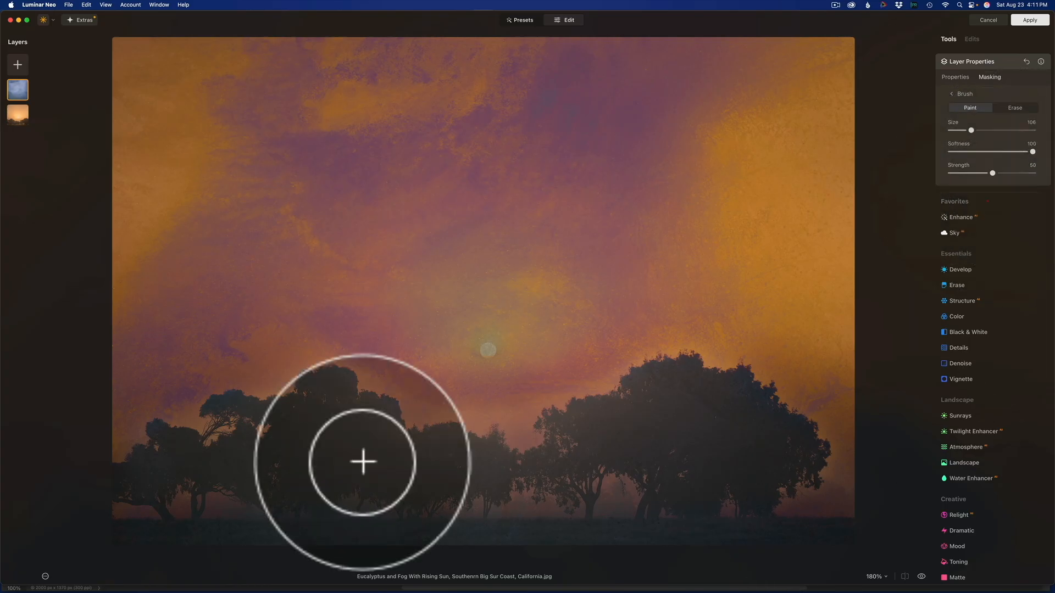
pyautogui.moveTo(122, 536)
pyautogui.mouseDown()
pyautogui.moveTo(519, 528)
pyautogui.moveTo(666, 542)
pyautogui.moveTo(928, 540)
pyautogui.moveTo(702, 537)
pyautogui.moveTo(633, 480)
pyautogui.mouseUp()
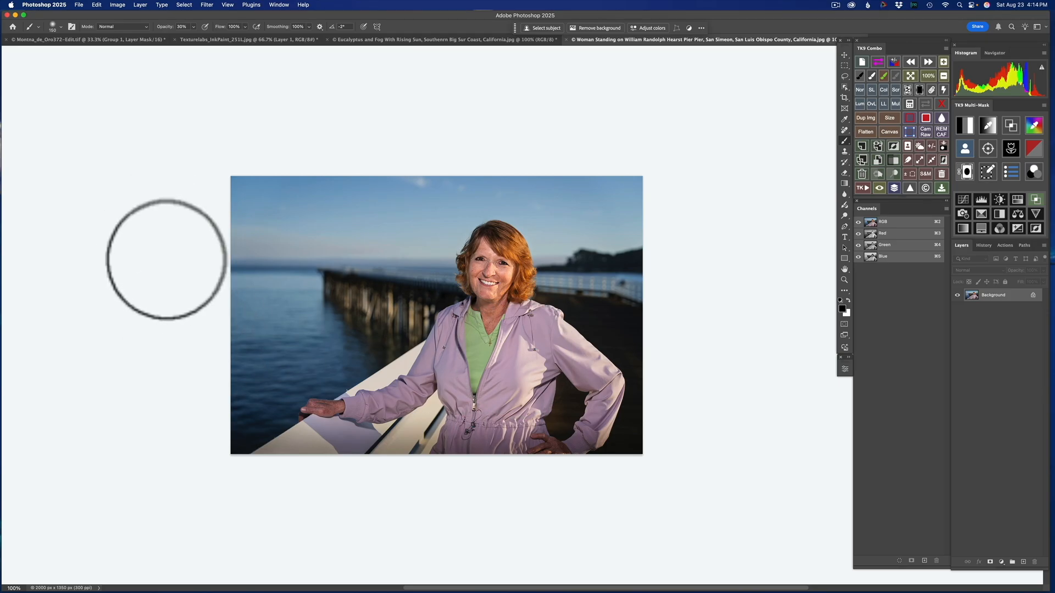
# - Open the portrait of the woman on the pier in the Luminar Neo plug-in and bring up the editing tools
pyautogui.click(207, 4)
pyautogui.moveTo(242, 194)
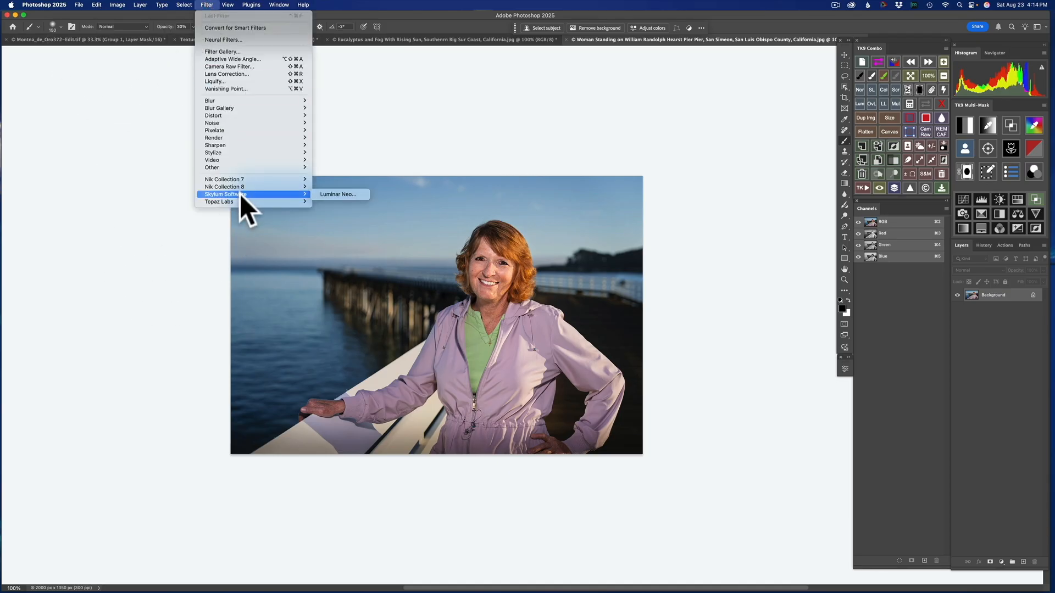
pyautogui.click(342, 194)
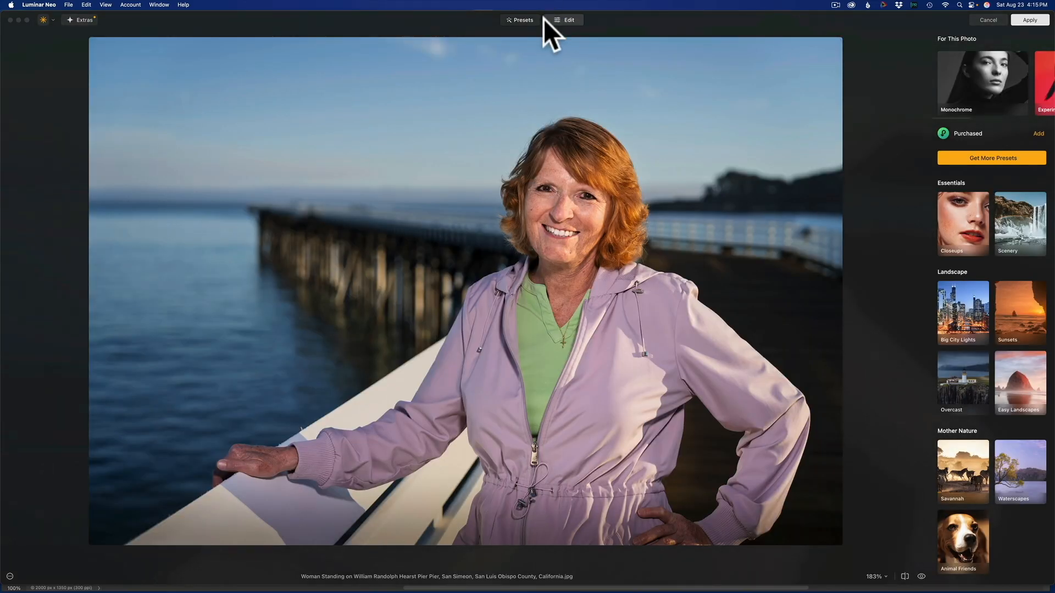
pyautogui.click(567, 21)
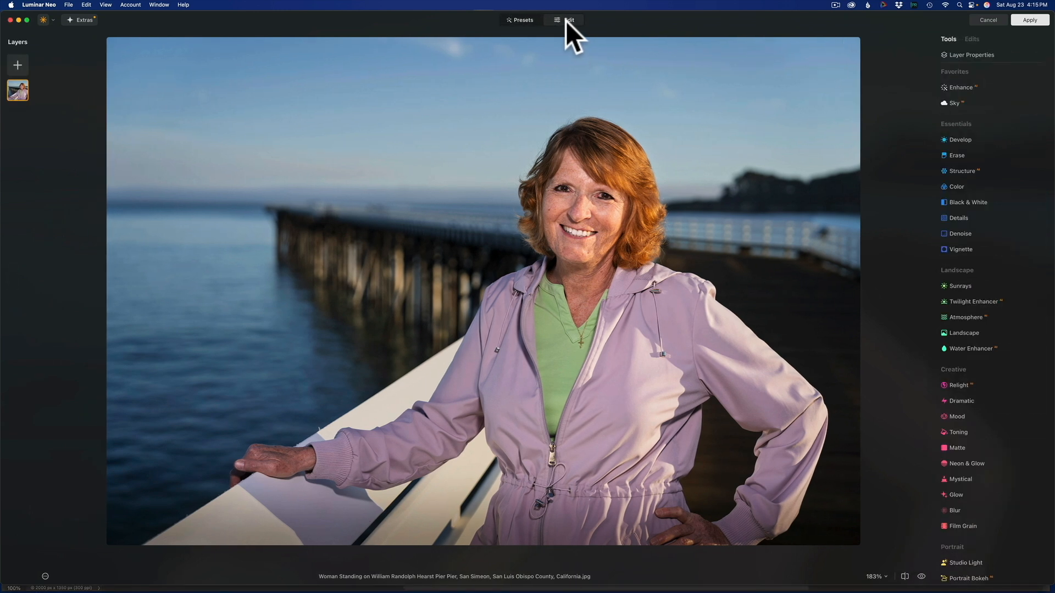
# - Add the green-grey grunge texture from My Images as a new layer over the portrait, with 50% opacity
pyautogui.click(17, 62)
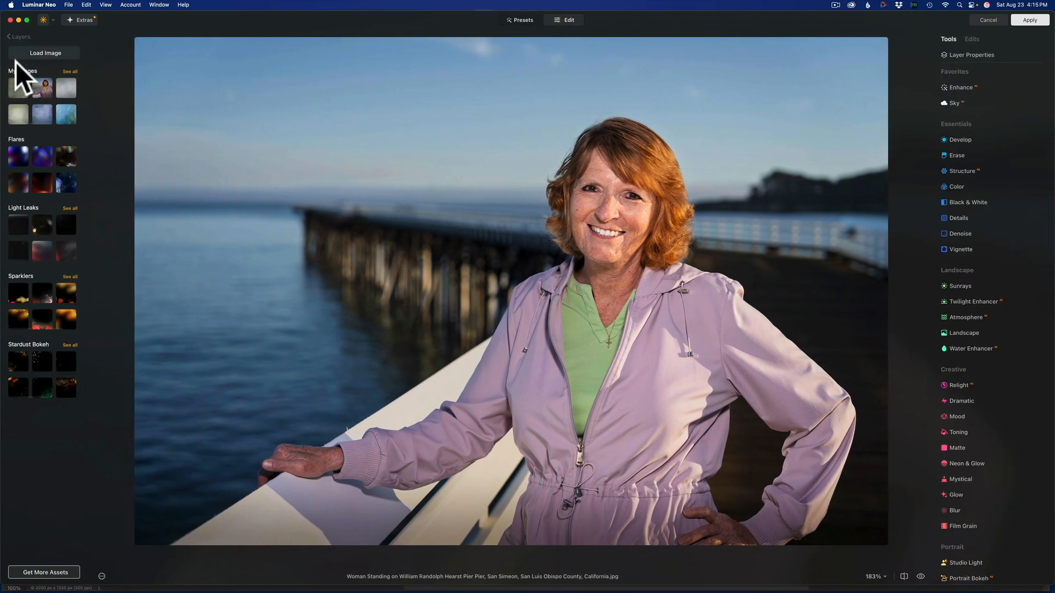
pyautogui.click(20, 94)
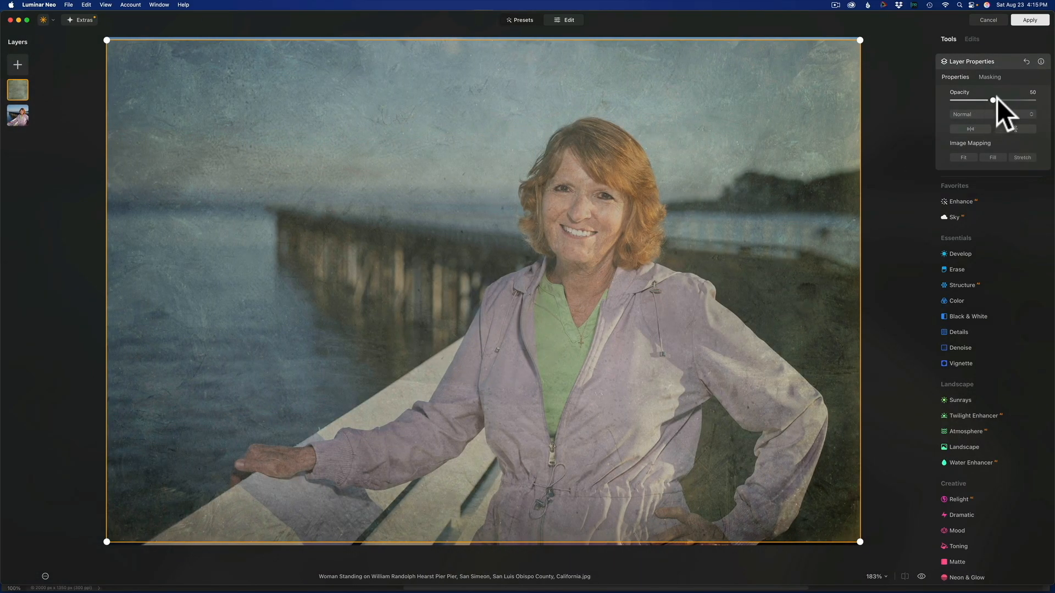
pyautogui.moveTo(993, 100)
pyautogui.mouseDown()
pyautogui.moveTo(1039, 100)
pyautogui.moveTo(994, 103)
pyautogui.mouseUp()
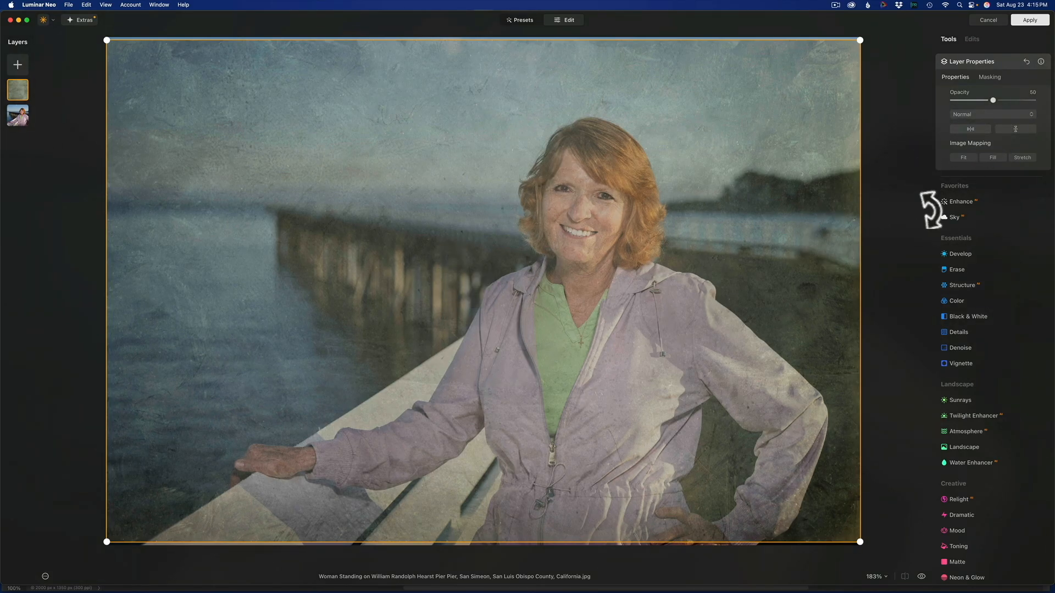
# - Erase the green-grey texture from the woman's face and upper body at strength 100, and from the rest of her jacket at strength 60
pyautogui.click(989, 77)
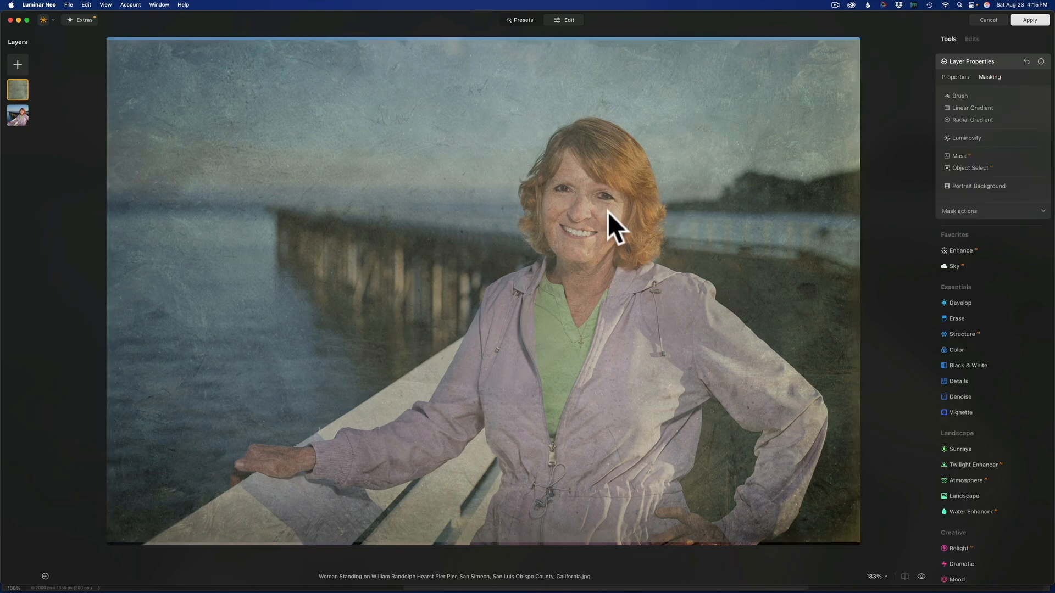
pyautogui.click(960, 94)
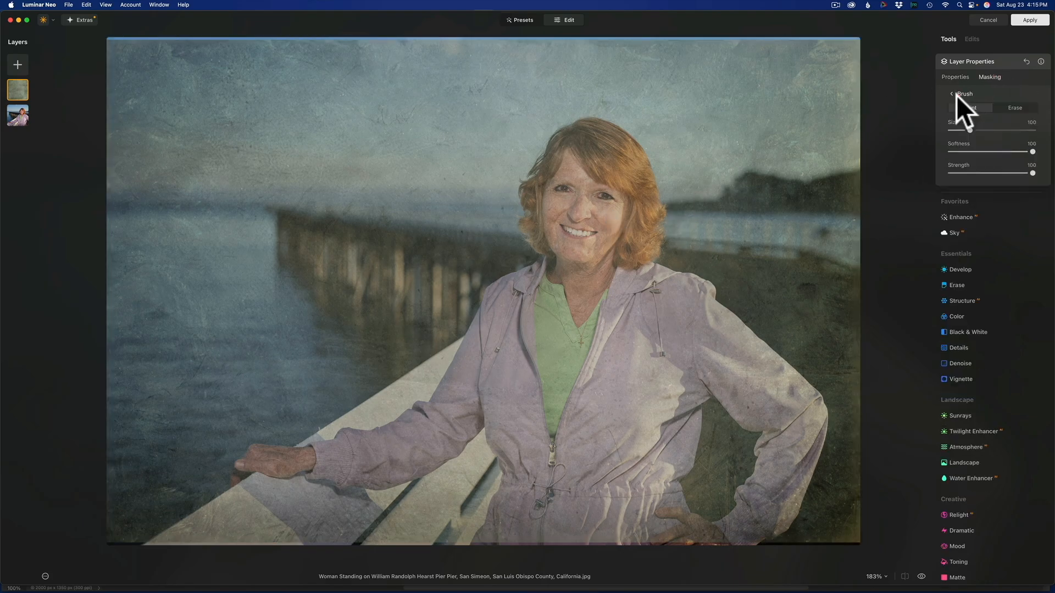
pyautogui.click(1012, 108)
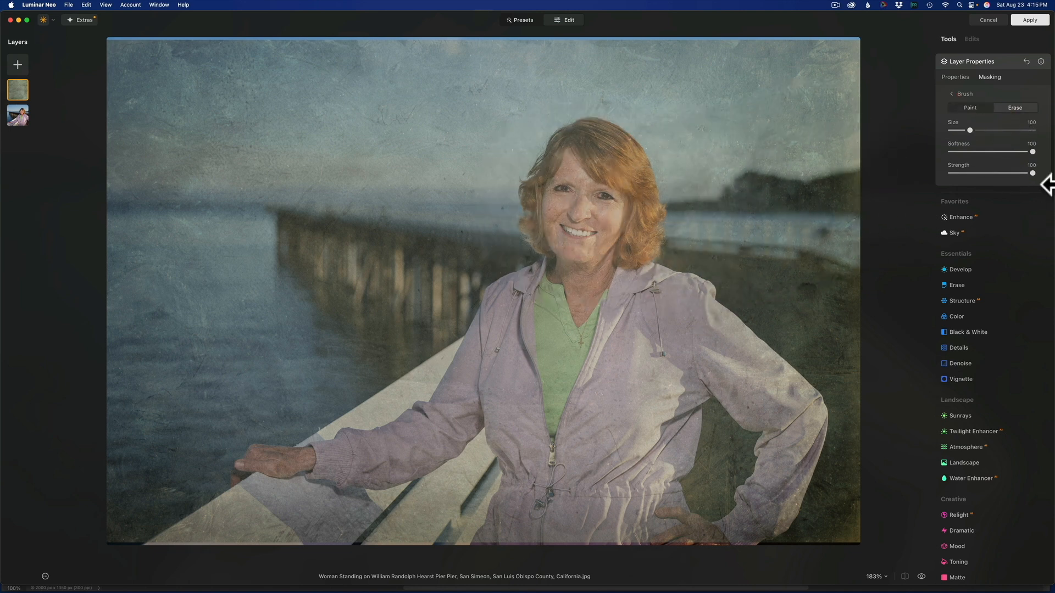
pyautogui.press(']')
pyautogui.press(']')
pyautogui.press(']')
pyautogui.press(']')
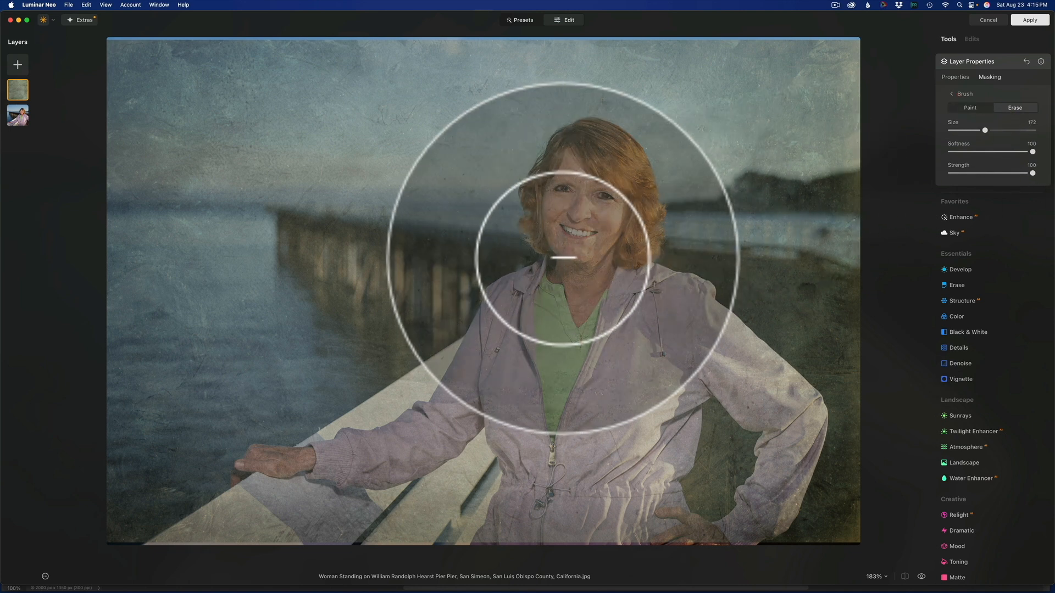
pyautogui.moveTo(590, 172)
pyautogui.mouseDown()
pyautogui.moveTo(579, 231)
pyautogui.moveTo(603, 184)
pyautogui.moveTo(623, 246)
pyautogui.moveTo(588, 282)
pyautogui.moveTo(584, 240)
pyautogui.moveTo(560, 219)
pyautogui.moveTo(596, 166)
pyautogui.moveTo(568, 302)
pyautogui.moveTo(493, 406)
pyautogui.moveTo(543, 321)
pyautogui.moveTo(517, 334)
pyautogui.moveTo(491, 388)
pyautogui.moveTo(591, 332)
pyautogui.moveTo(605, 414)
pyautogui.moveTo(668, 332)
pyautogui.moveTo(661, 313)
pyautogui.moveTo(670, 332)
pyautogui.moveTo(754, 392)
pyautogui.moveTo(715, 363)
pyautogui.moveTo(649, 369)
pyautogui.moveTo(604, 419)
pyautogui.moveTo(559, 432)
pyautogui.mouseUp()
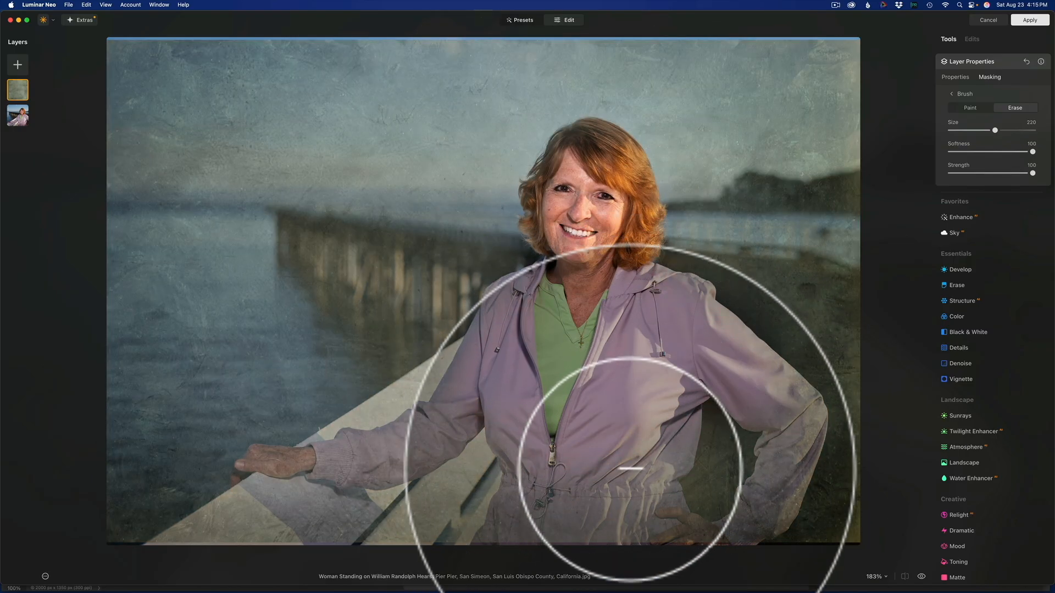
pyautogui.moveTo(1031, 173); pyautogui.dragTo(997, 173)
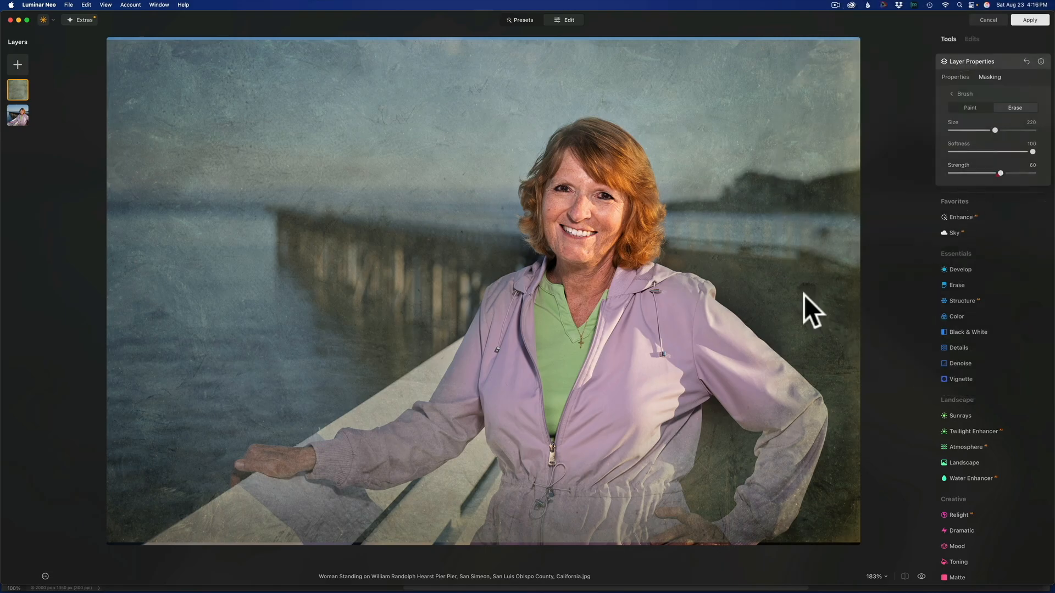
pyautogui.moveTo(537, 453)
pyautogui.mouseDown()
pyautogui.moveTo(576, 481)
pyautogui.moveTo(626, 478)
pyautogui.moveTo(575, 485)
pyautogui.moveTo(650, 403)
pyautogui.moveTo(752, 390)
pyautogui.moveTo(794, 409)
pyautogui.moveTo(780, 486)
pyautogui.moveTo(763, 500)
pyautogui.mouseUp()
# - Refine the mask along the sleeve of her bent arm, erasing and repainting with a size 148 brush at strength 40
pyautogui.press('[')
pyautogui.press('[')
pyautogui.press('[')
pyautogui.press('[')
pyautogui.press('[')
pyautogui.press('[')
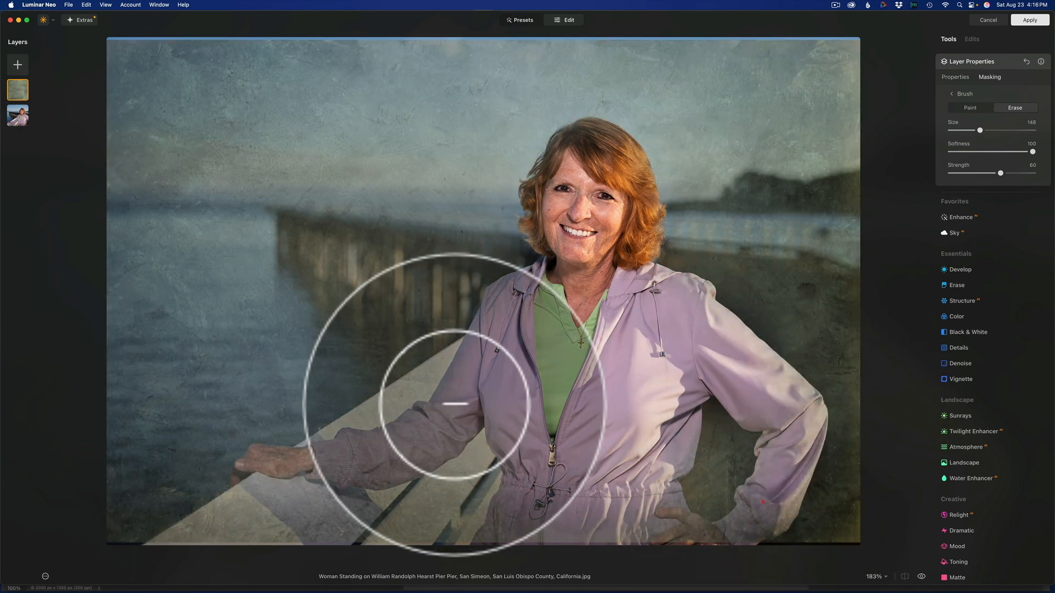
pyautogui.moveTo(1000, 173); pyautogui.dragTo(984, 173)
pyautogui.moveTo(772, 510)
pyautogui.mouseDown()
pyautogui.moveTo(753, 506)
pyautogui.moveTo(777, 489)
pyautogui.mouseUp()
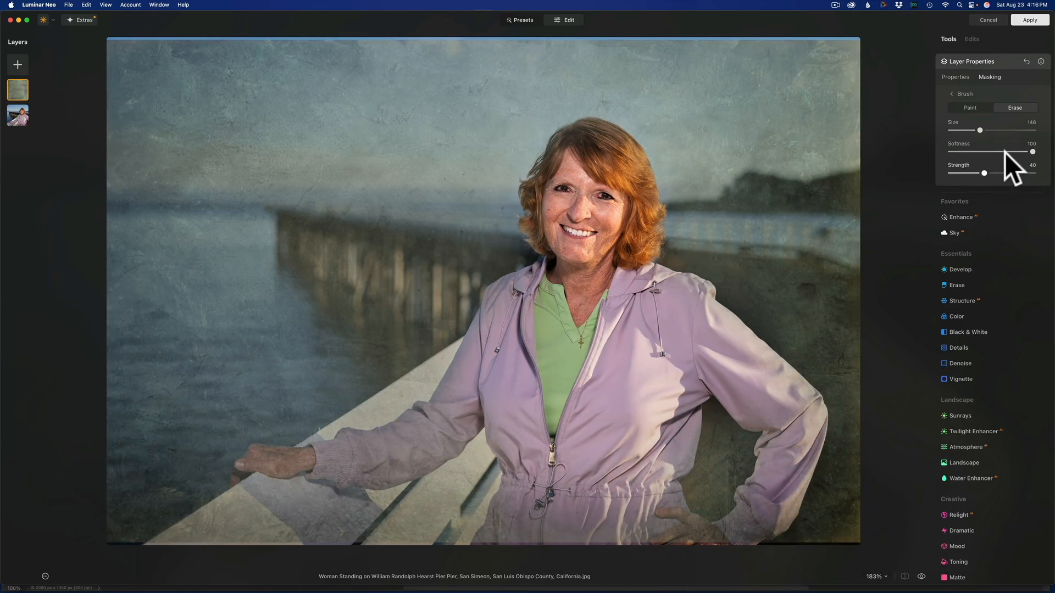
pyautogui.click(972, 107)
pyautogui.moveTo(756, 506)
pyautogui.mouseDown()
pyautogui.moveTo(797, 466)
pyautogui.moveTo(797, 437)
pyautogui.moveTo(770, 504)
pyautogui.moveTo(804, 413)
pyautogui.moveTo(780, 434)
pyautogui.mouseUp()
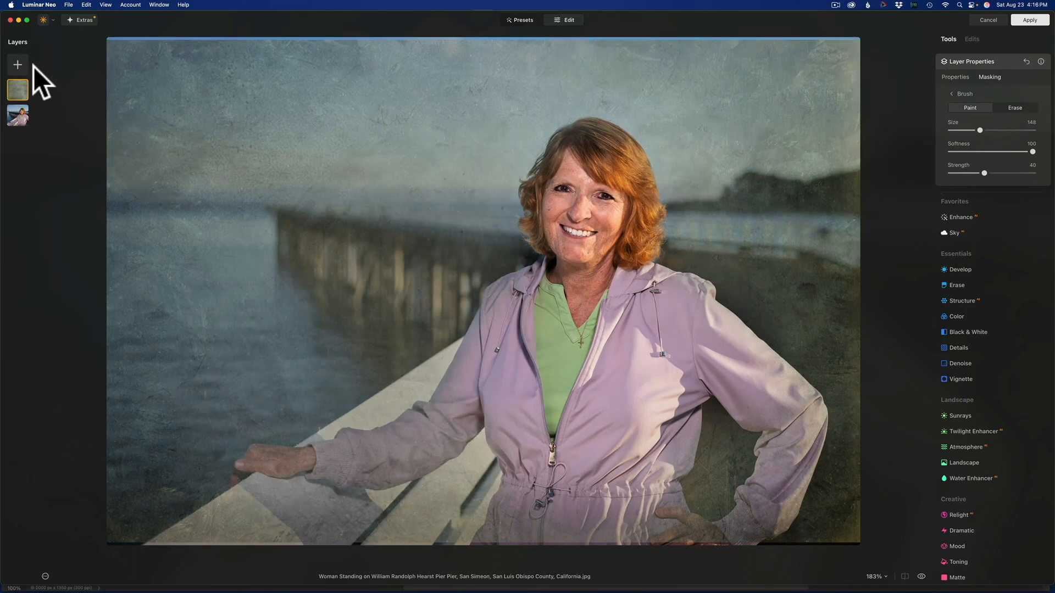
# - Add the light grey scratched texture as another layer, stretch it to cover the portrait, and set its opacity to 24
pyautogui.click(17, 64)
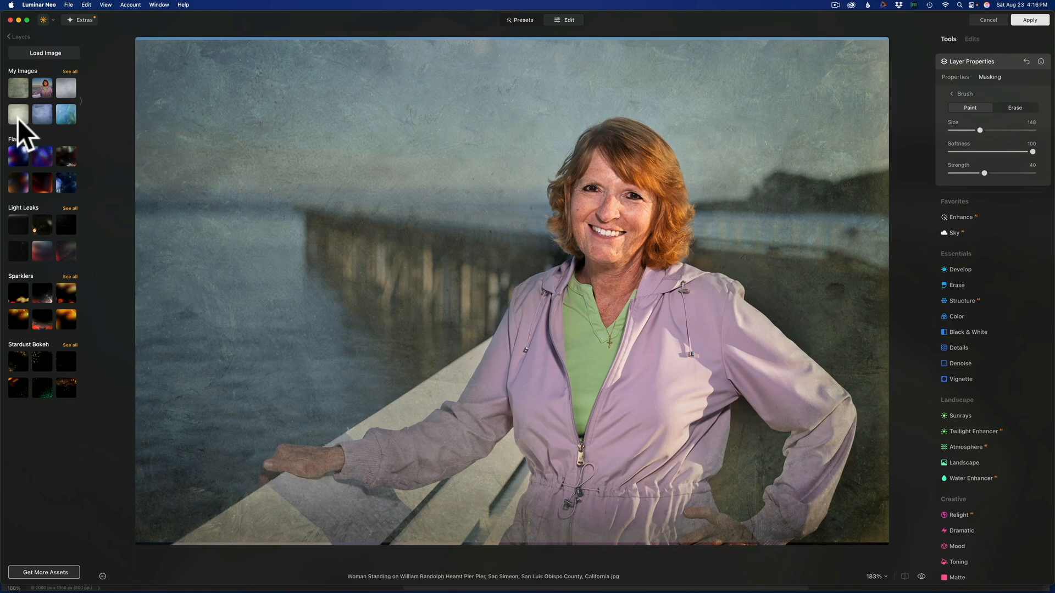
pyautogui.click(66, 91)
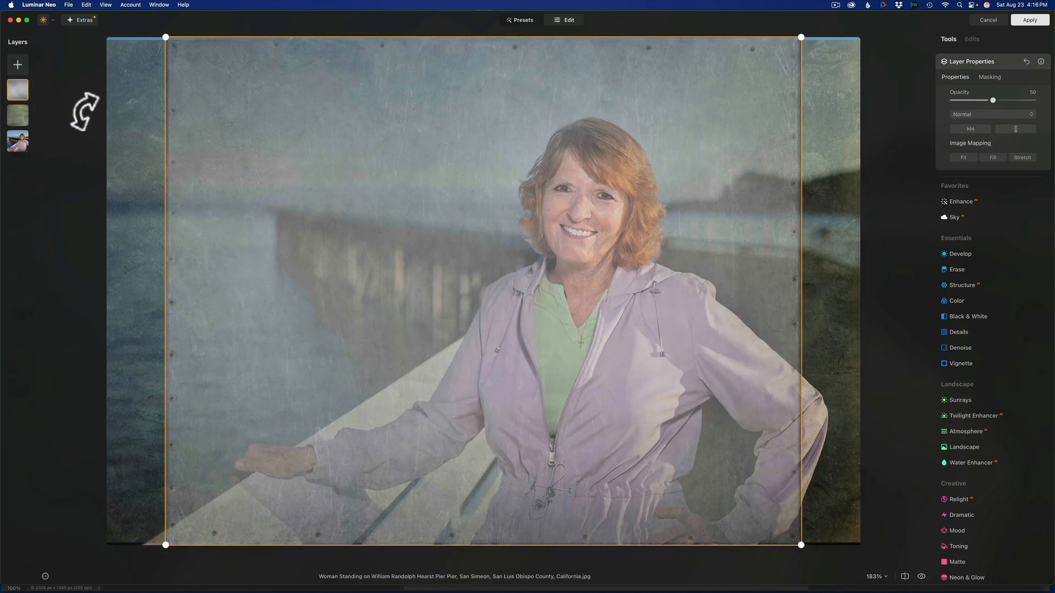
pyautogui.click(1021, 157)
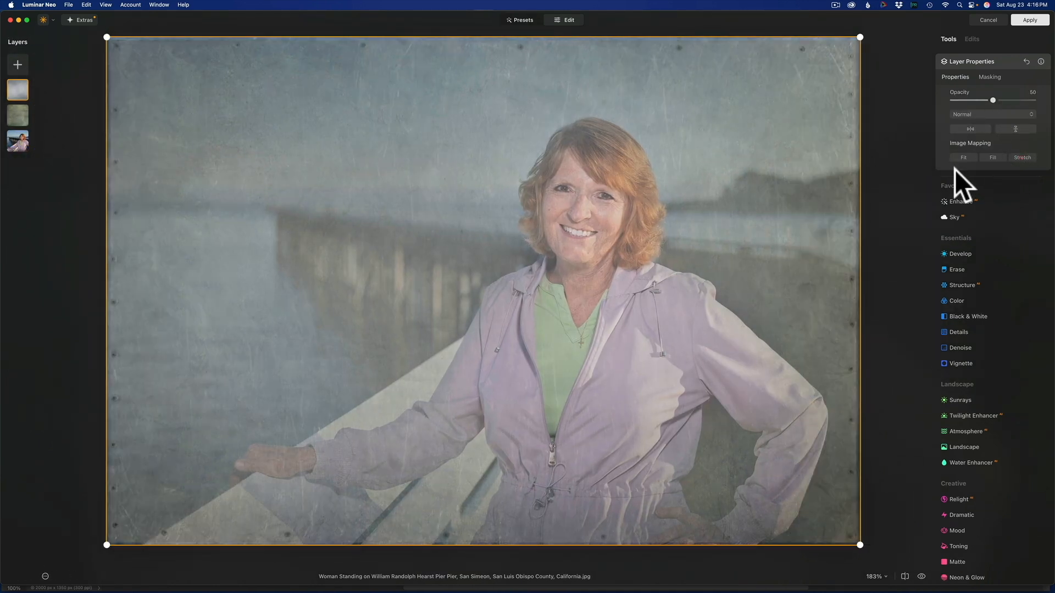
pyautogui.moveTo(993, 99); pyautogui.dragTo(969, 109)
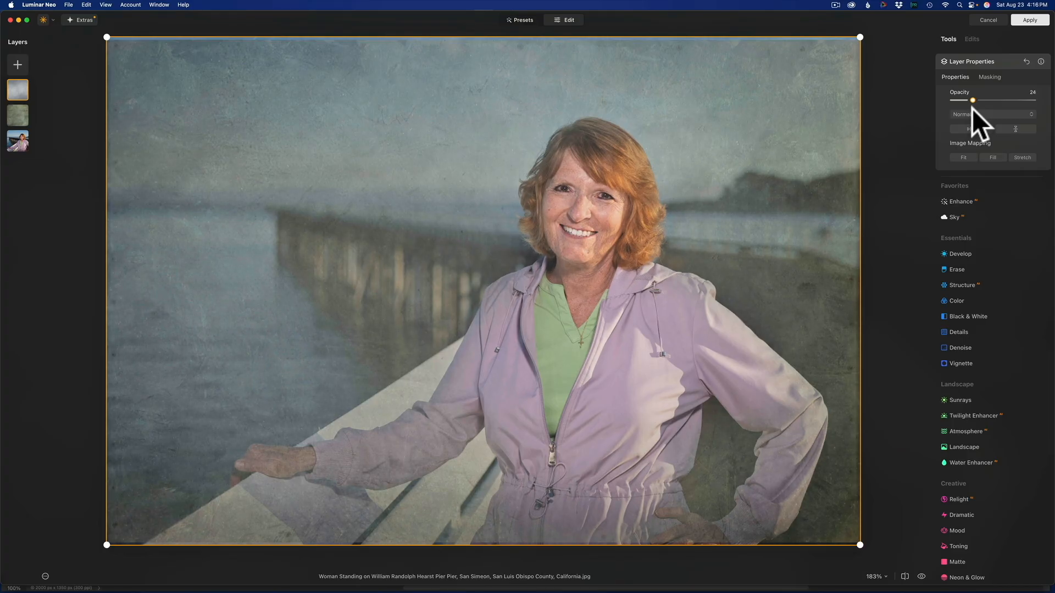
# - Erase the grey texture from the woman's face and jacket with the mask brush at strength 100, and compare before and after
pyautogui.click(988, 76)
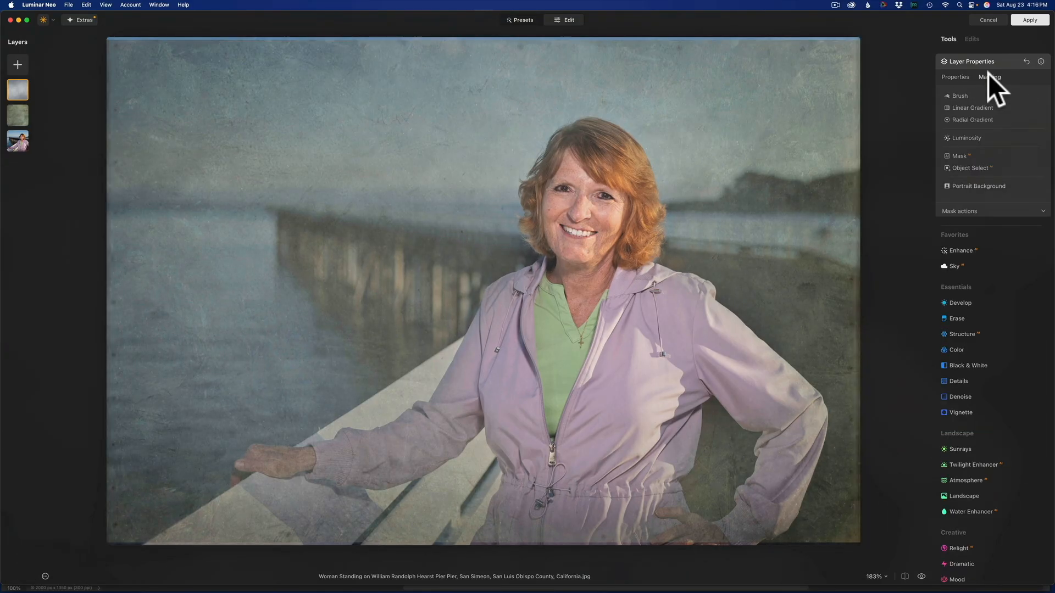
pyautogui.click(959, 96)
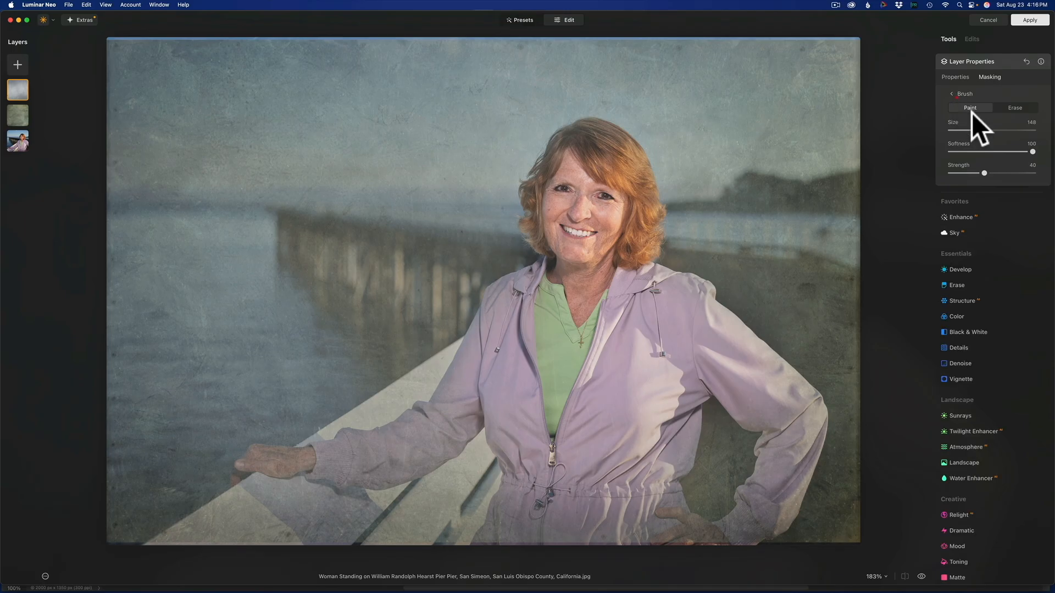
pyautogui.click(1012, 107)
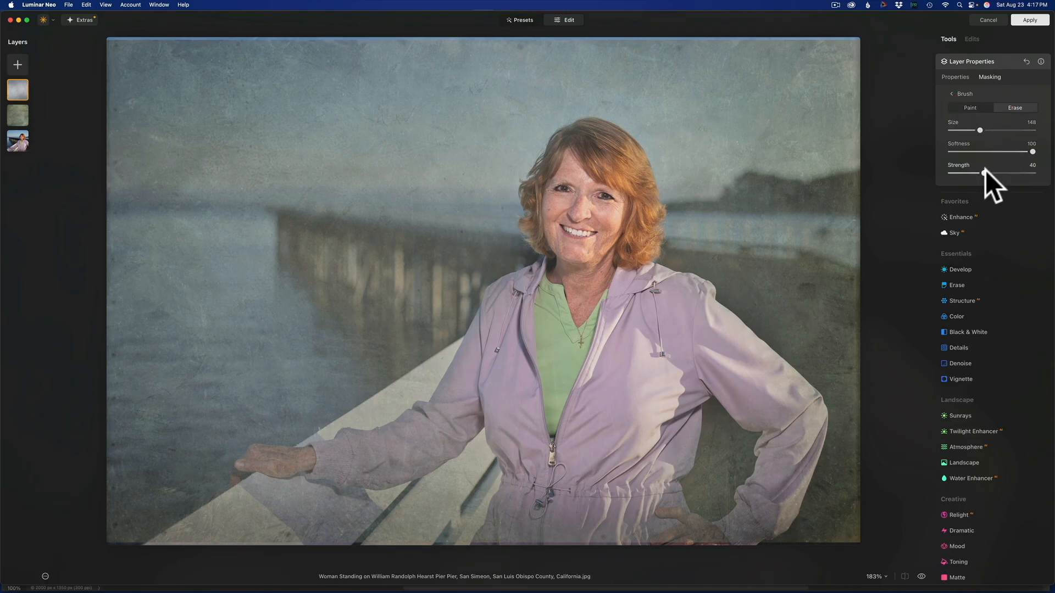
pyautogui.moveTo(983, 172); pyautogui.dragTo(1031, 167)
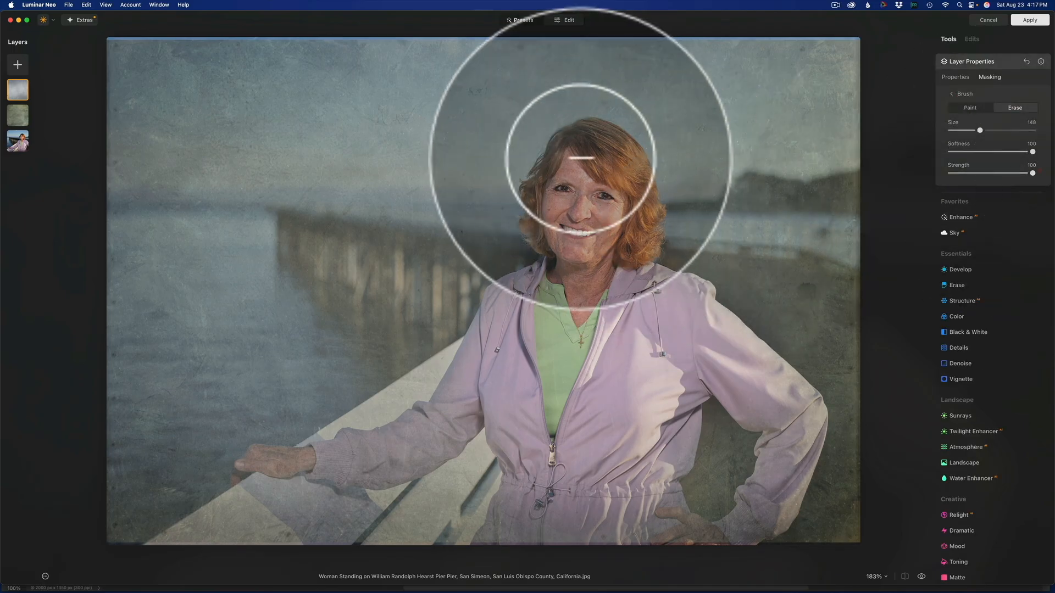
pyautogui.moveTo(574, 179)
pyautogui.mouseDown()
pyautogui.moveTo(571, 235)
pyautogui.moveTo(547, 222)
pyautogui.moveTo(573, 245)
pyautogui.moveTo(577, 164)
pyautogui.moveTo(599, 136)
pyautogui.moveTo(599, 151)
pyautogui.moveTo(627, 171)
pyautogui.moveTo(643, 230)
pyautogui.moveTo(578, 266)
pyautogui.moveTo(616, 213)
pyautogui.moveTo(551, 315)
pyautogui.moveTo(499, 356)
pyautogui.moveTo(544, 288)
pyautogui.moveTo(503, 310)
pyautogui.moveTo(496, 404)
pyautogui.moveTo(455, 414)
pyautogui.moveTo(486, 356)
pyautogui.moveTo(528, 343)
pyautogui.moveTo(536, 437)
pyautogui.moveTo(562, 291)
pyautogui.moveTo(572, 348)
pyautogui.moveTo(643, 430)
pyautogui.moveTo(637, 293)
pyautogui.moveTo(596, 404)
pyautogui.moveTo(601, 286)
pyautogui.moveTo(596, 356)
pyautogui.moveTo(636, 307)
pyautogui.moveTo(667, 296)
pyautogui.moveTo(798, 411)
pyautogui.moveTo(792, 422)
pyautogui.moveTo(754, 369)
pyautogui.mouseUp()
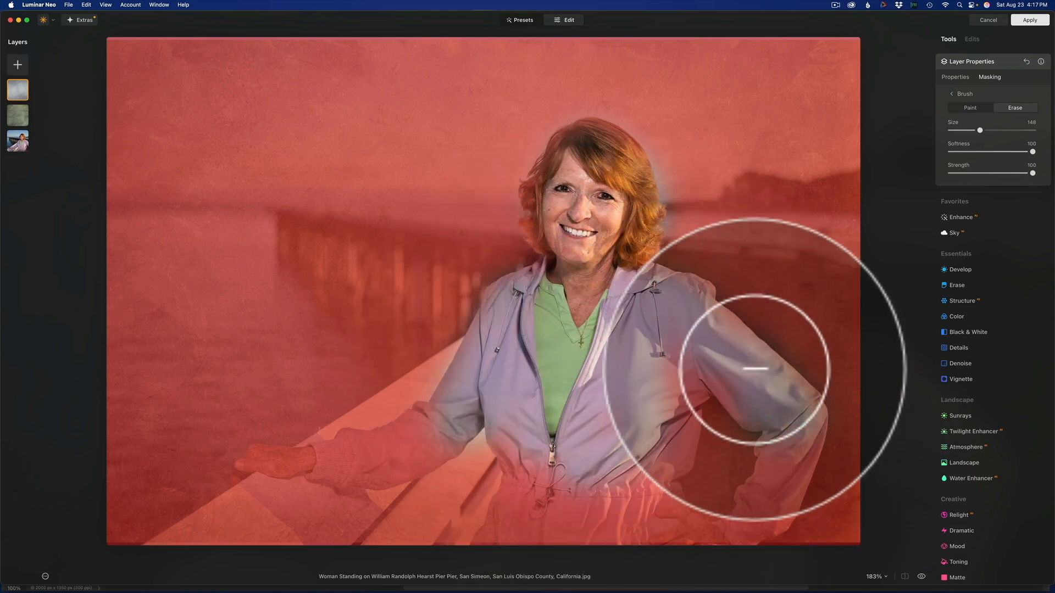
pyautogui.moveTo(533, 340); pyautogui.dragTo(417, 438)
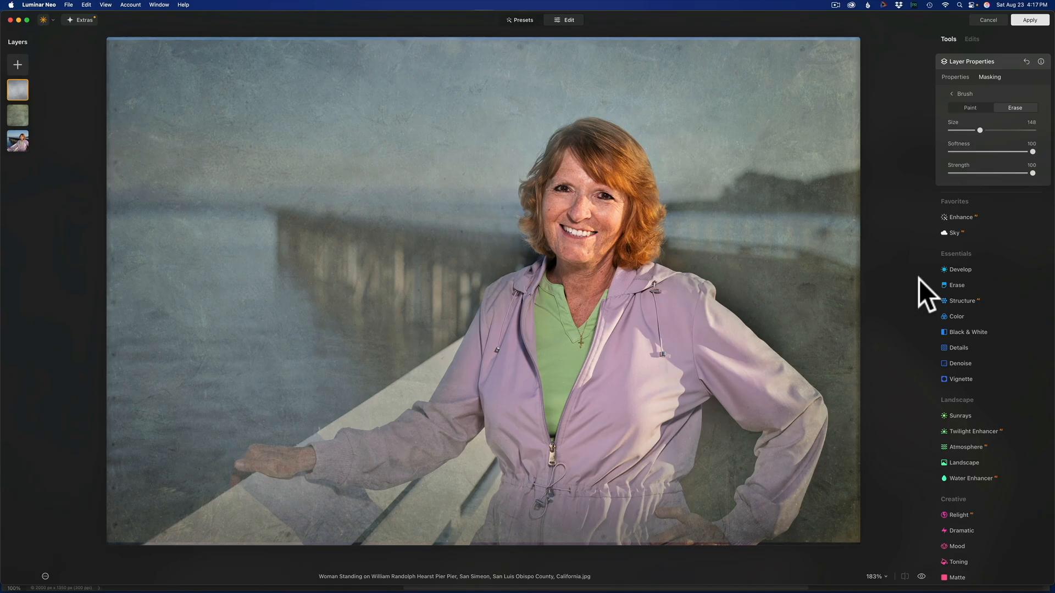
pyautogui.press('\\')
pyautogui.press('\\')
pyautogui.press('\\')
pyautogui.press('\\')
# - Try Smart Contrast and Exposure adjustments in Develop on the grey texture layer, and cancel all changes to quit the plug-in
pyautogui.click(960, 269)
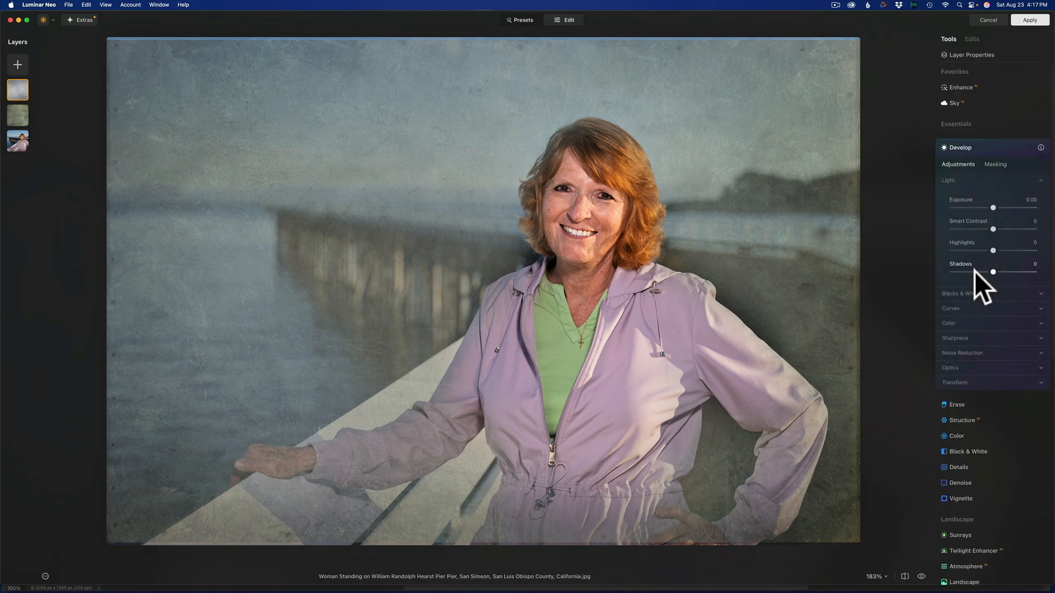
pyautogui.moveTo(994, 228)
pyautogui.mouseDown()
pyautogui.moveTo(1046, 232)
pyautogui.moveTo(960, 232)
pyautogui.moveTo(1036, 231)
pyautogui.moveTo(1003, 235)
pyautogui.mouseUp()
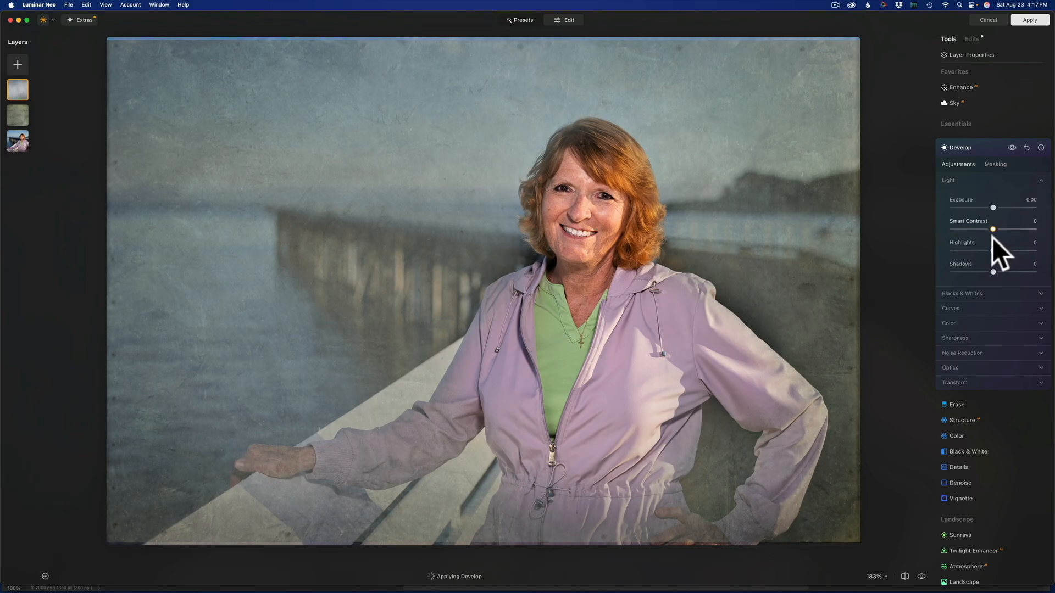
pyautogui.moveTo(995, 209)
pyautogui.mouseDown()
pyautogui.moveTo(1013, 210)
pyautogui.moveTo(967, 212)
pyautogui.moveTo(989, 212)
pyautogui.mouseUp()
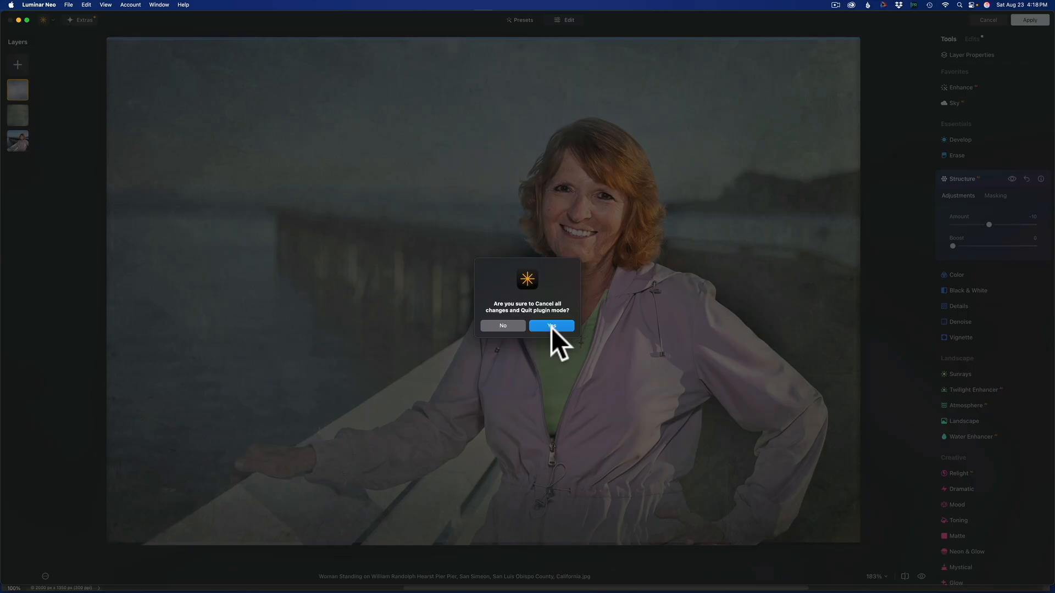
pyautogui.click(551, 328)
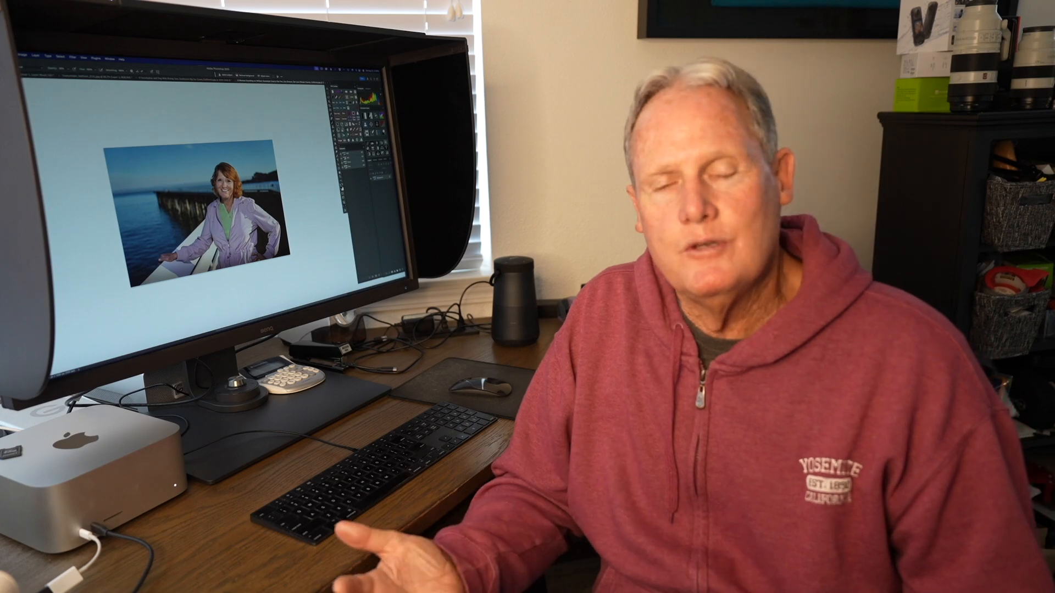